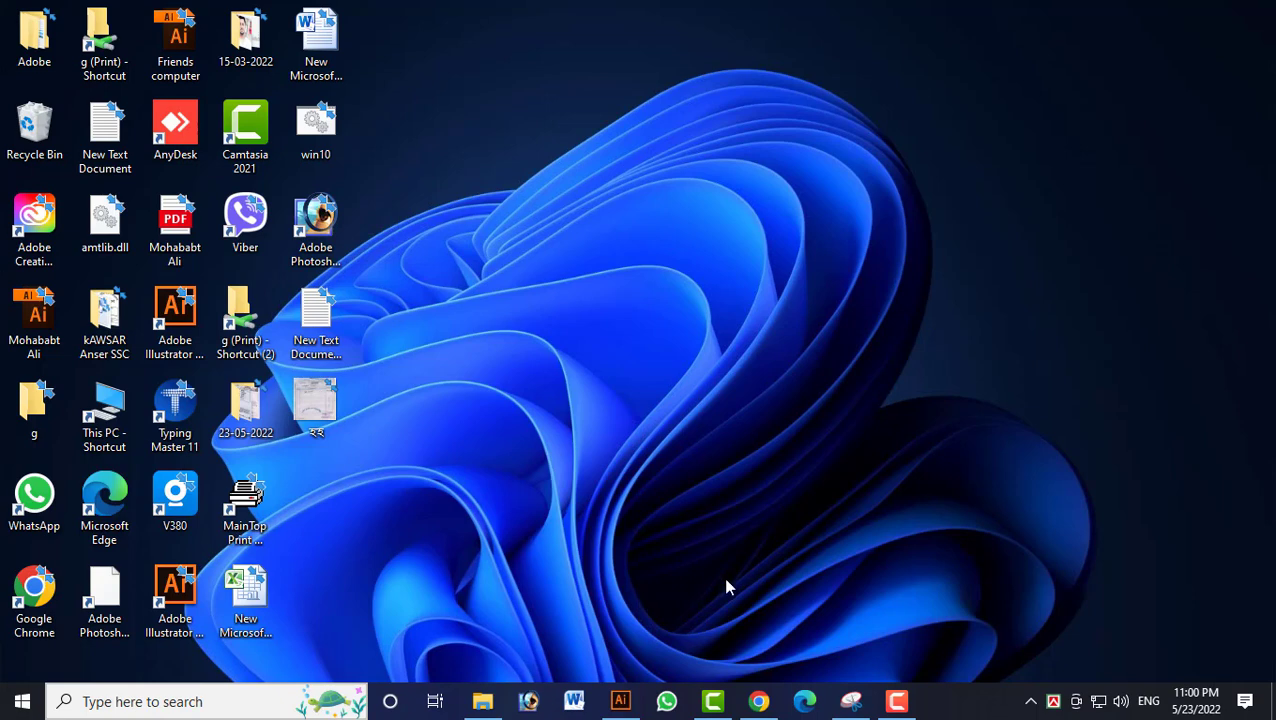
Switch to Chrome and review the file requirements and import folder on the Vecteezy upload page, leaving the file selection cancelled.
left_click(759, 701)
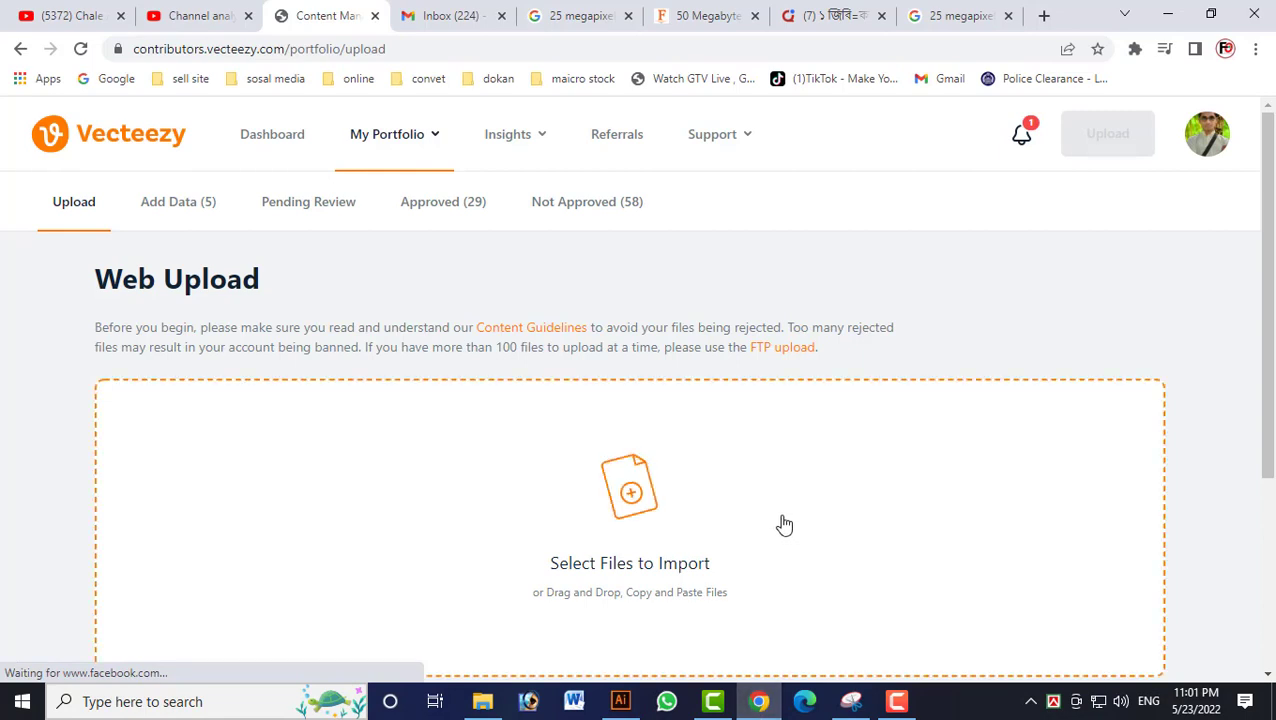
scroll(782, 520, "down", 2)
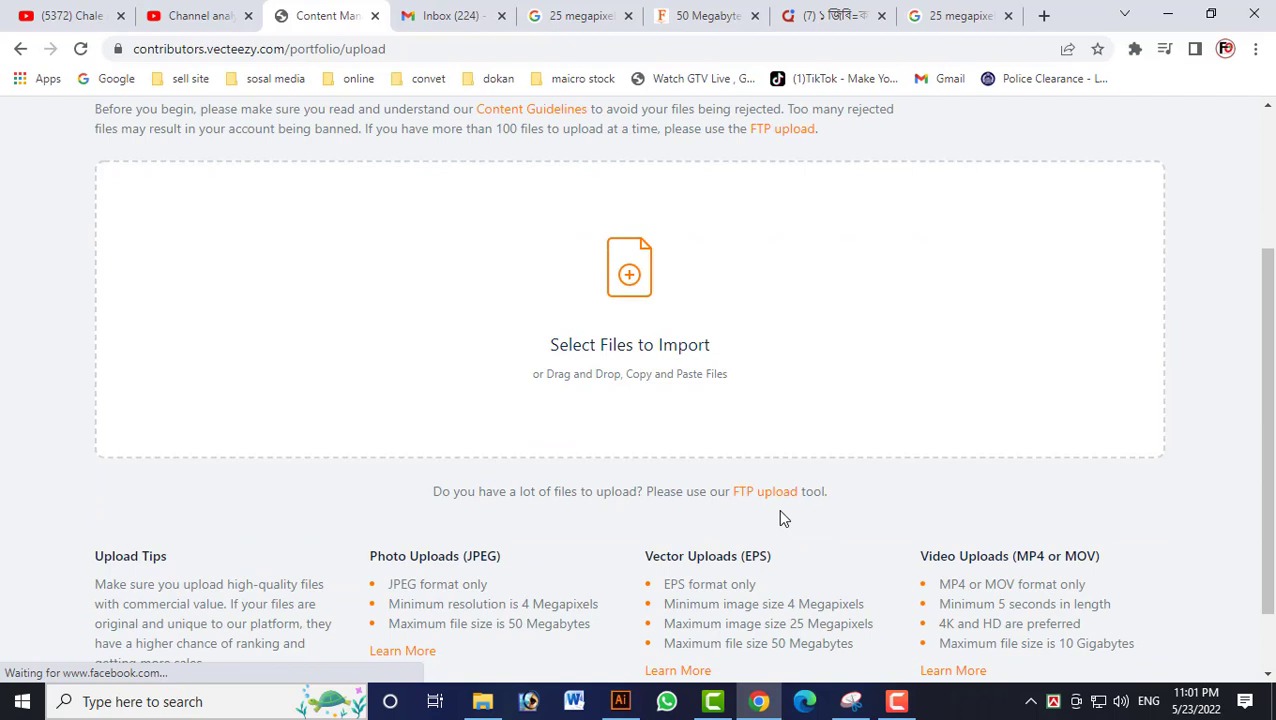
left_click(669, 355)
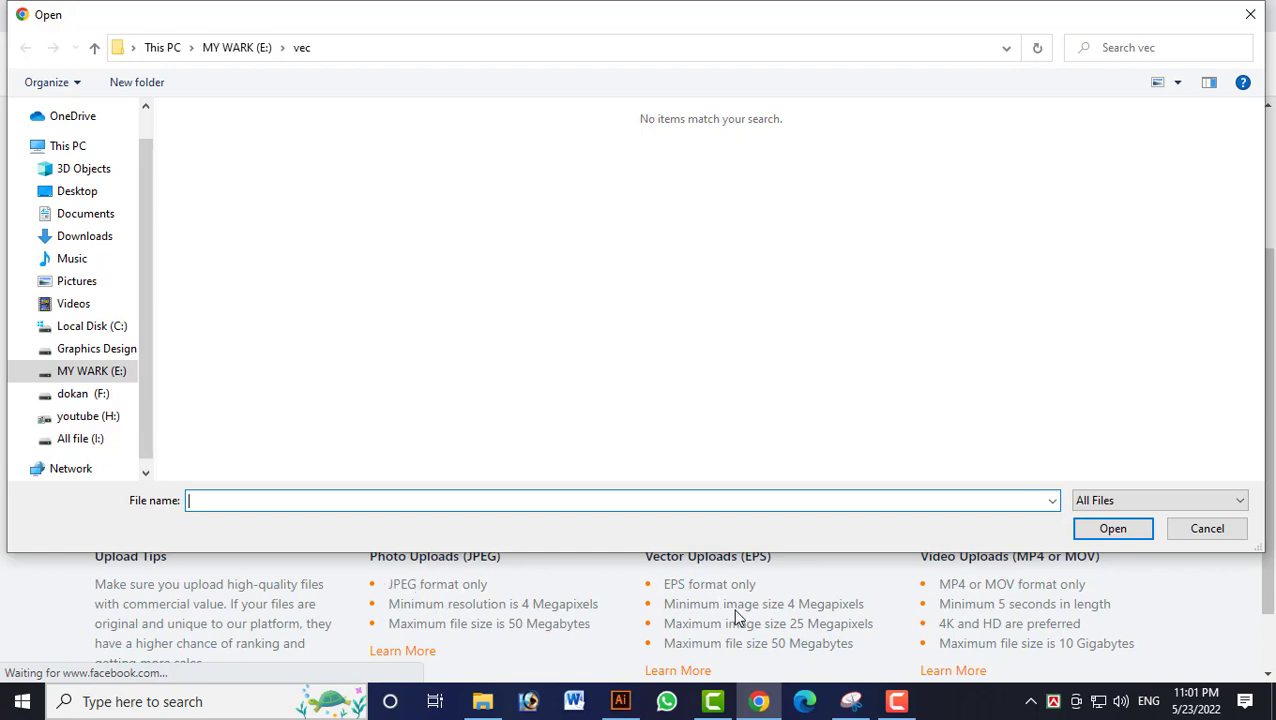
left_click(1212, 530)
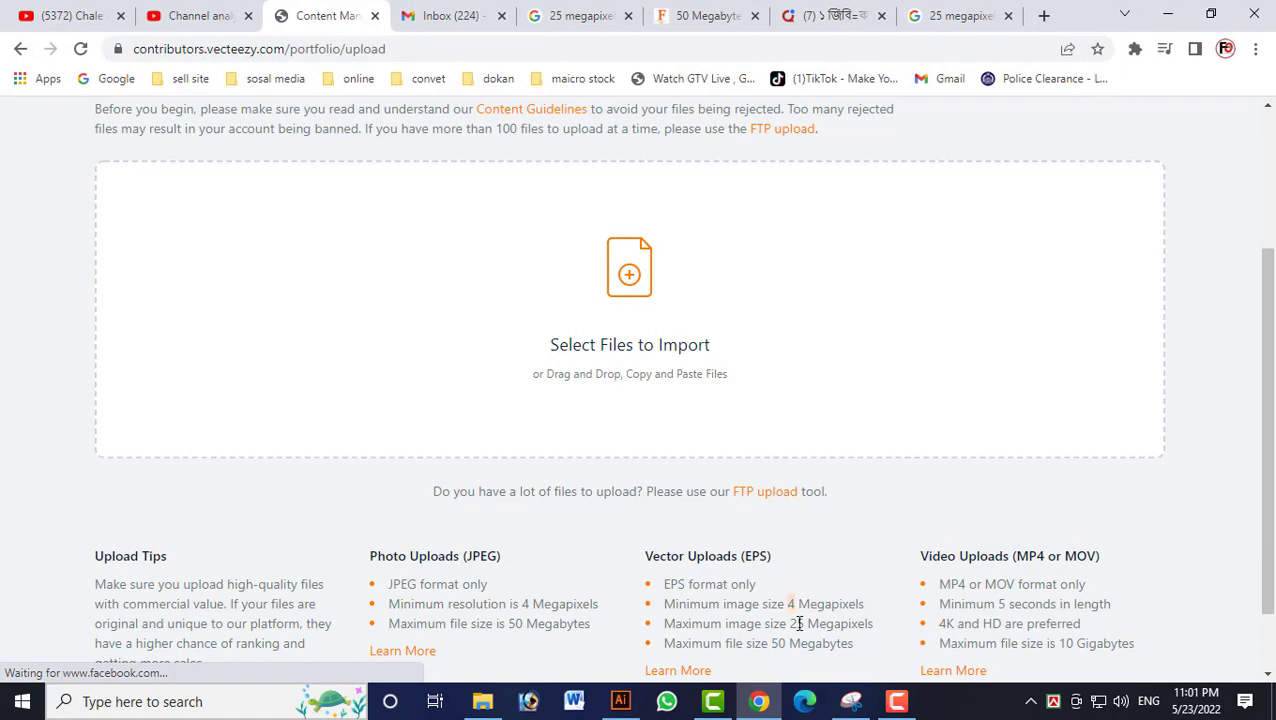
Switch to Illustrator and save the Santa hats document as an EPS named new, using the Illustrator 10 EPS version.
left_click(622, 703)
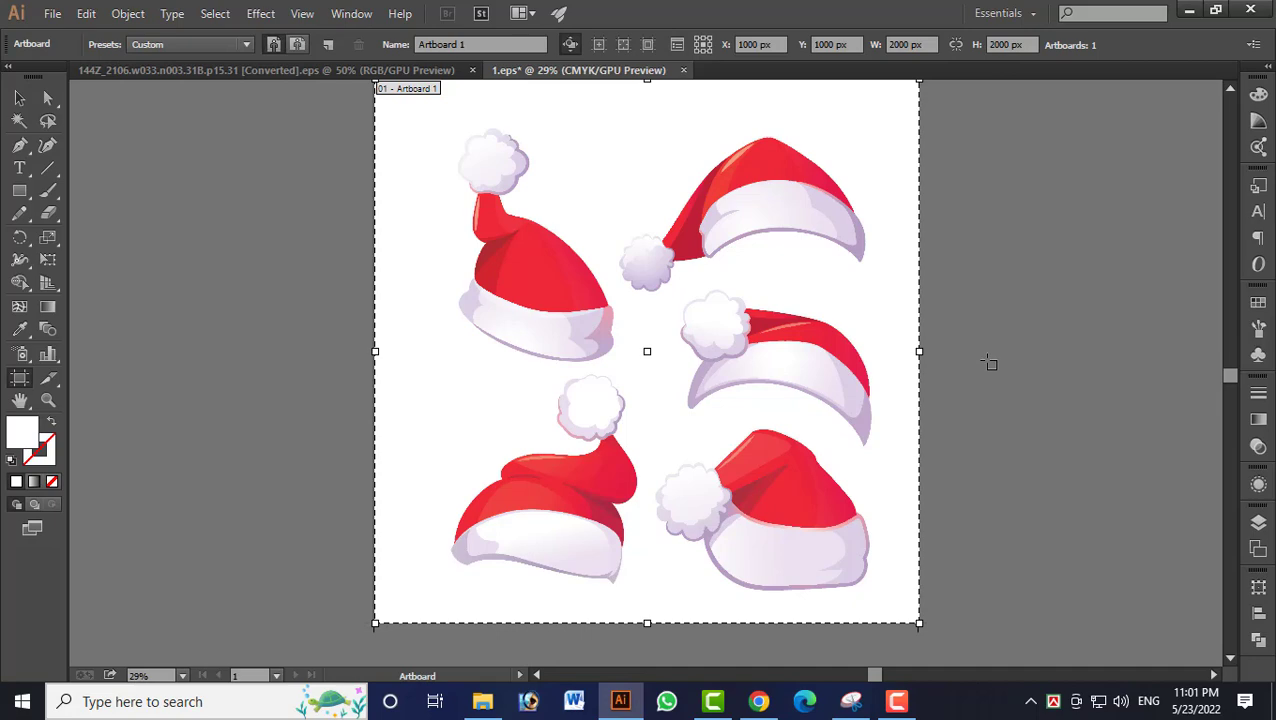
key("ctrl+shift+s")
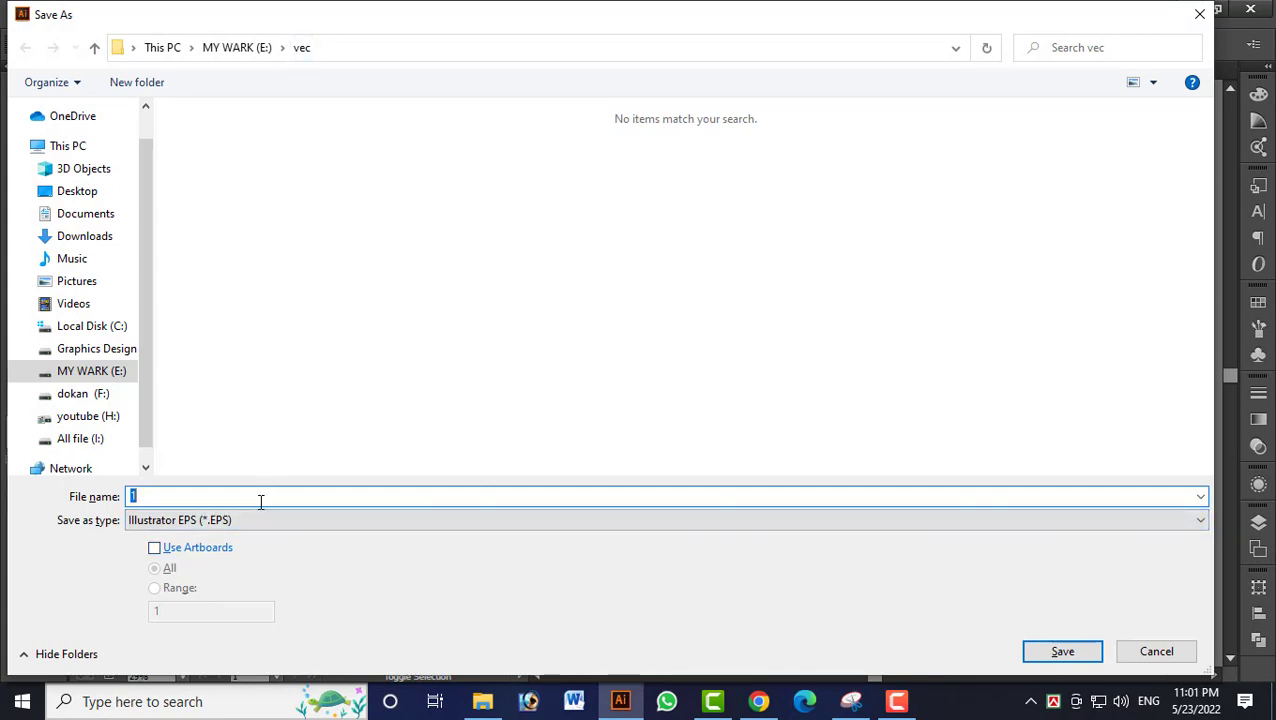
type("new")
key("Return")
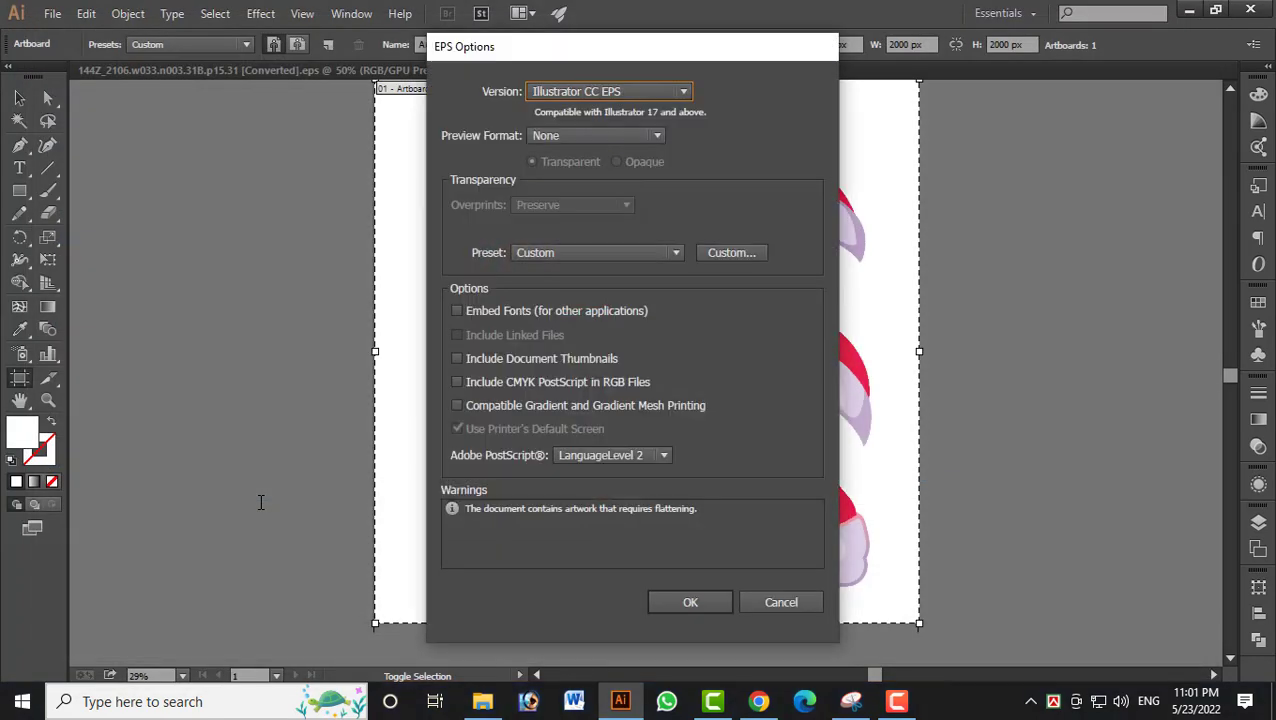
left_click(587, 88)
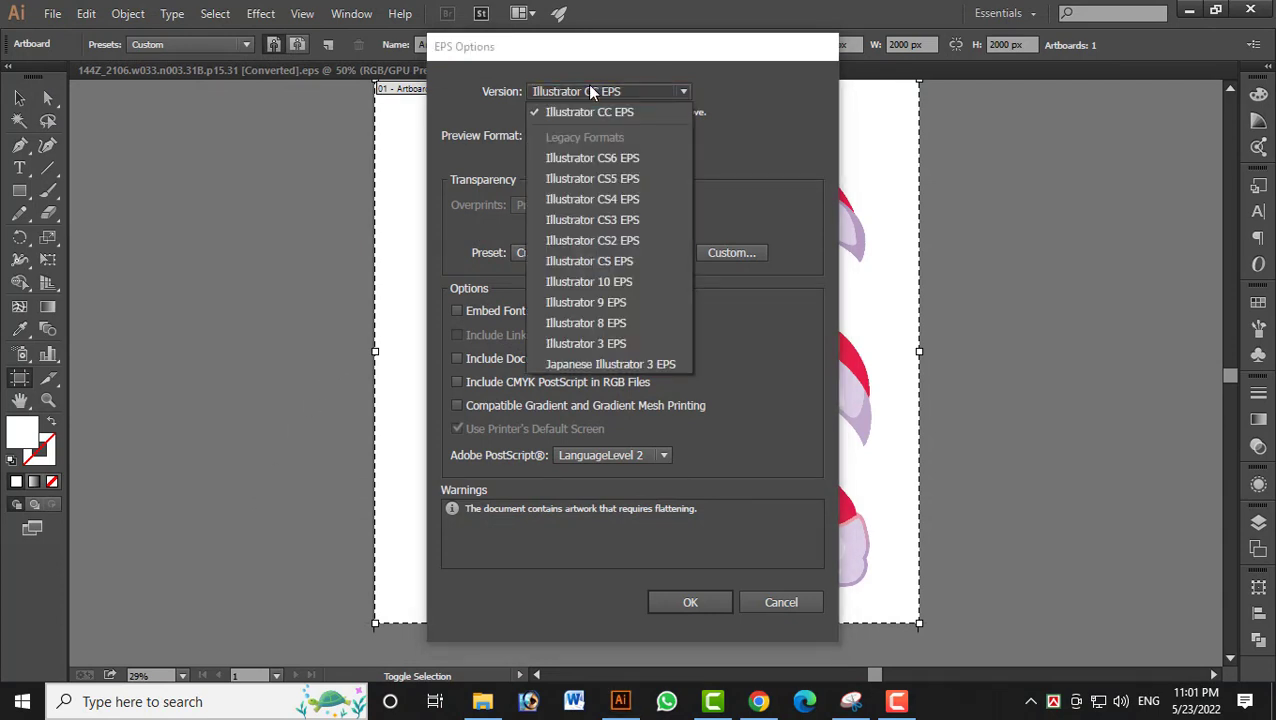
left_click(620, 282)
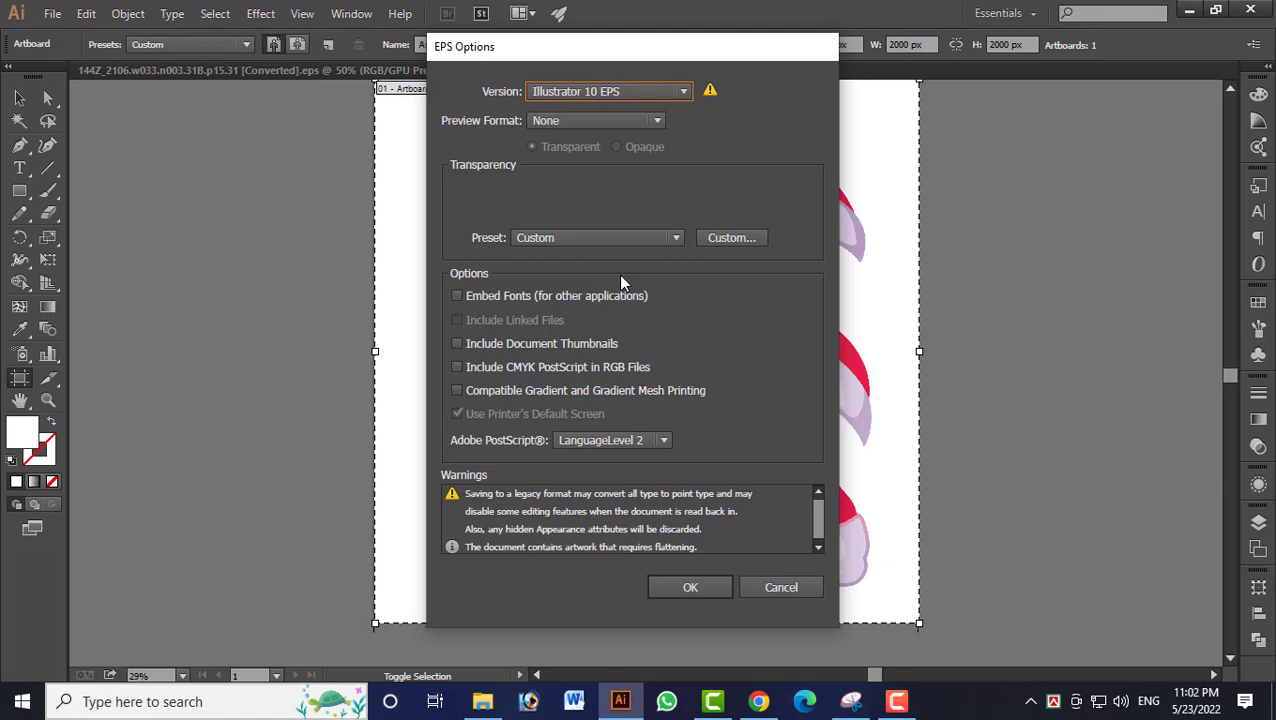
key("Return")
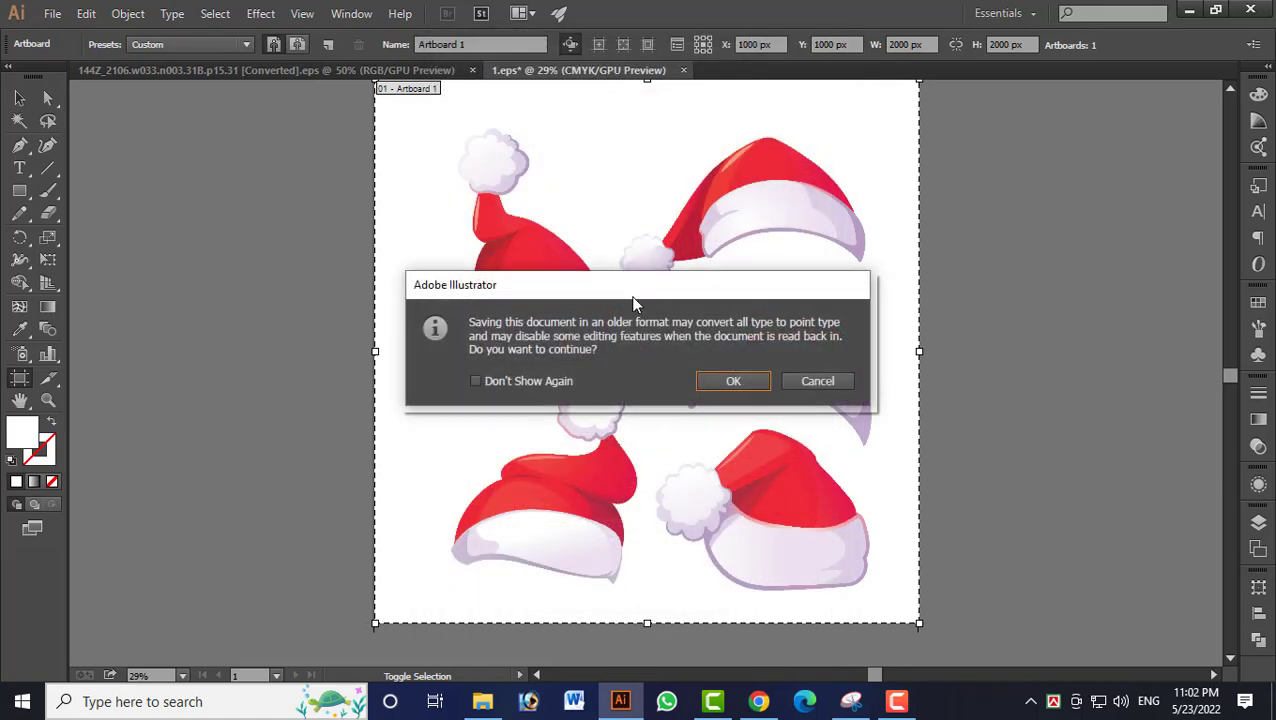
key("Return")
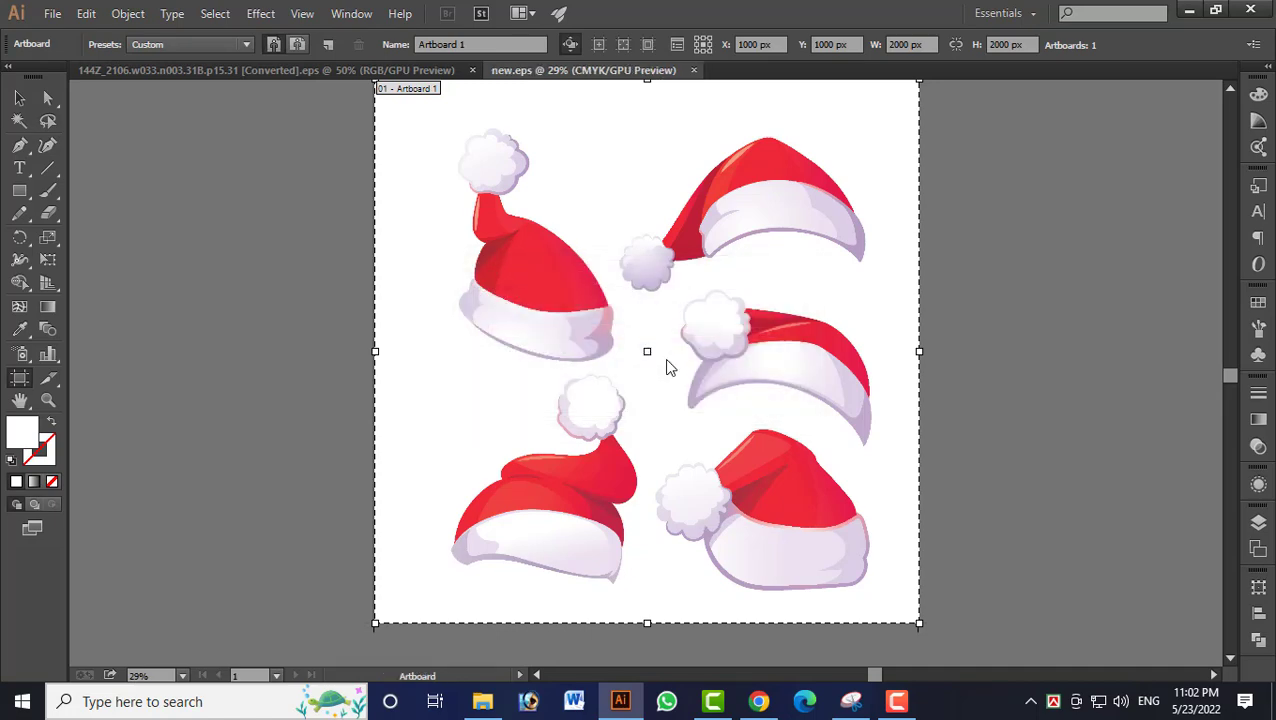
Export the artwork for web as a JPEG named new in the vec folder.
key("ctrl+alt+shift+s")
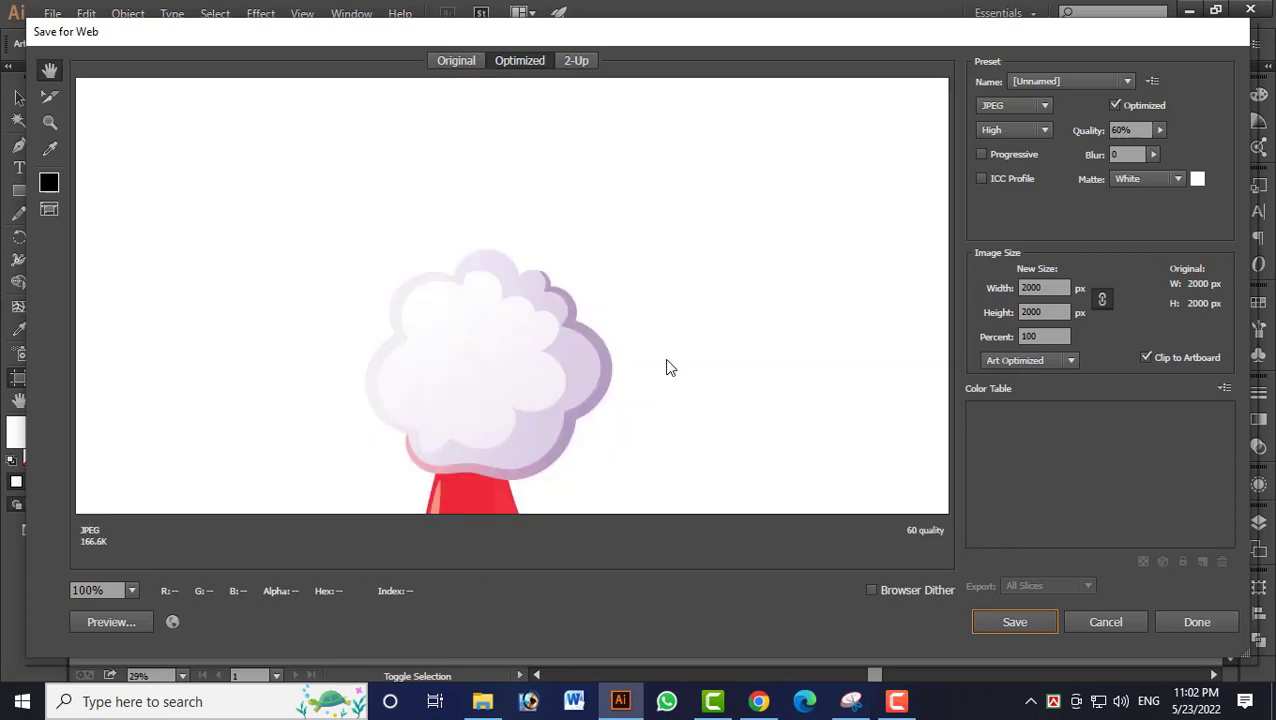
left_click(1008, 618)
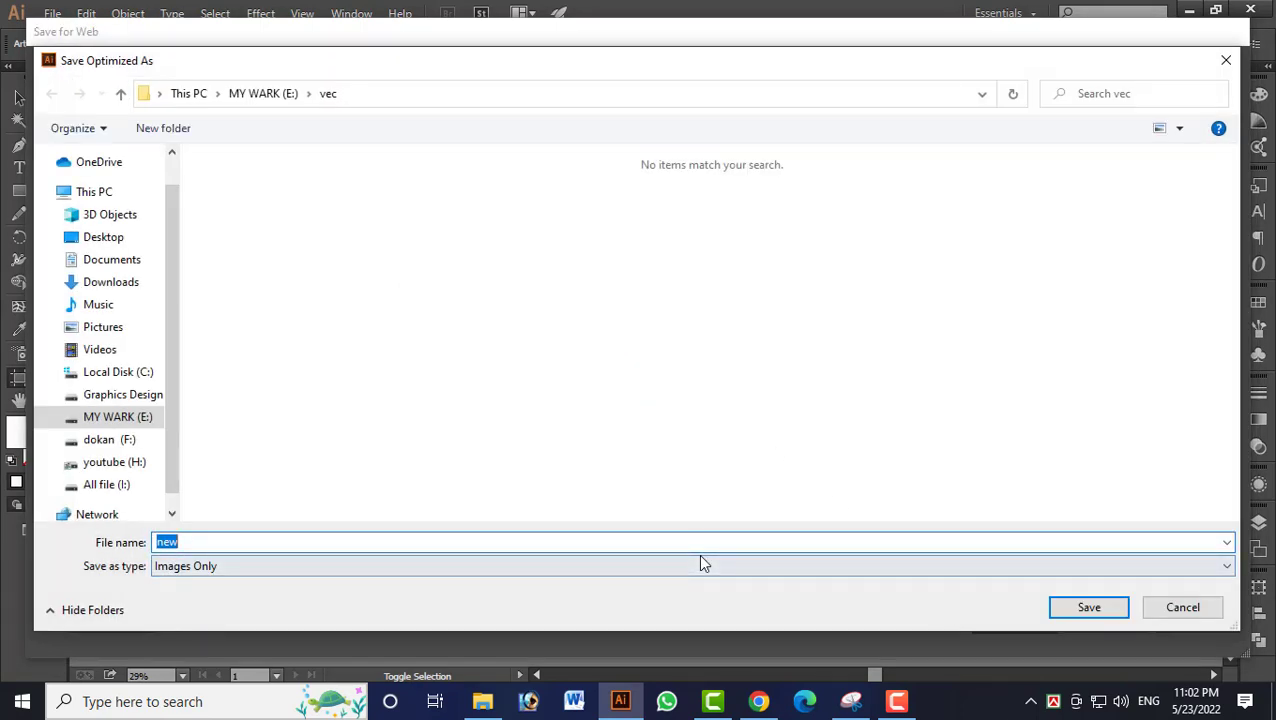
key("Return")
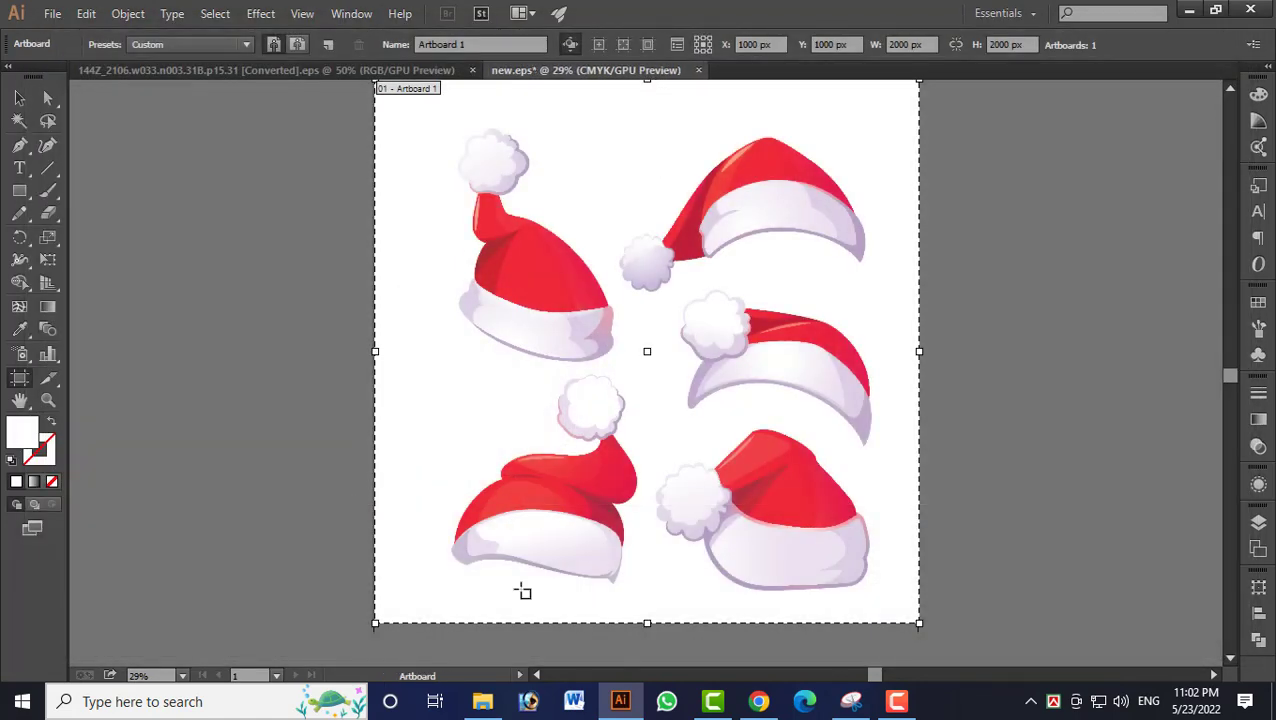
Switch to Chrome and upload both new.eps and new.jpg from the vec folder to Vecteezy.
left_click(759, 701)
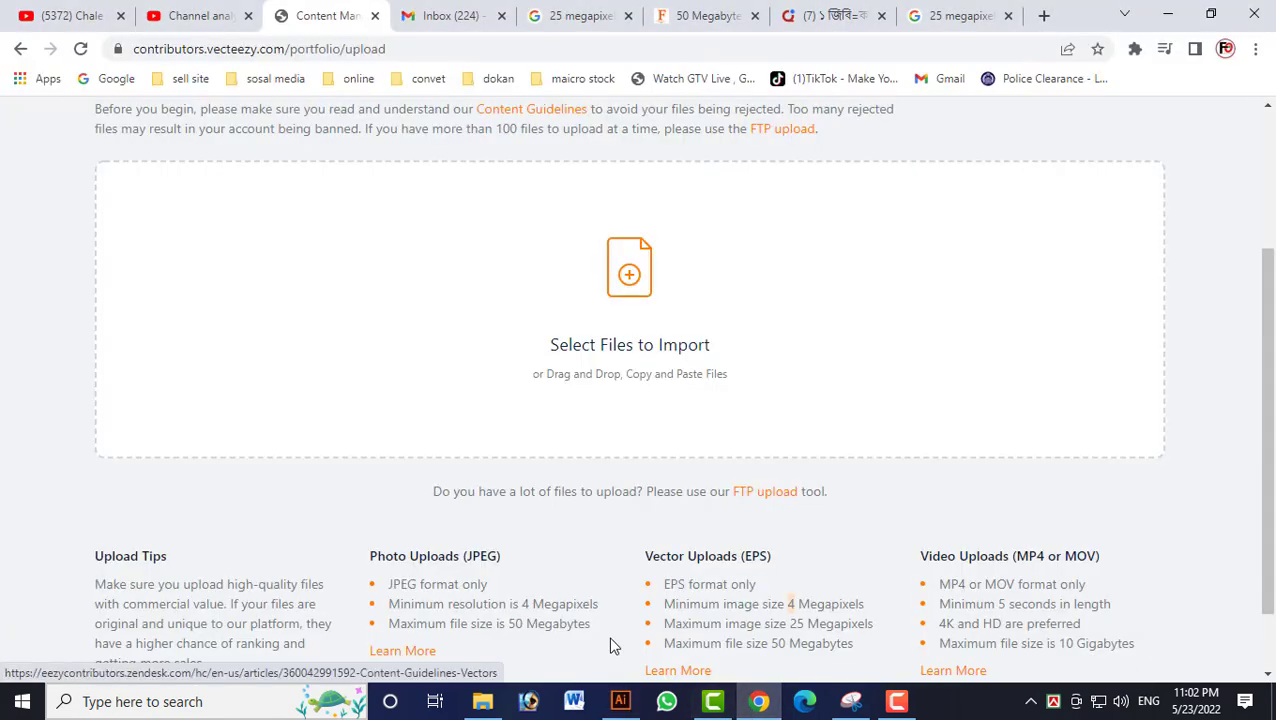
left_click(637, 288)
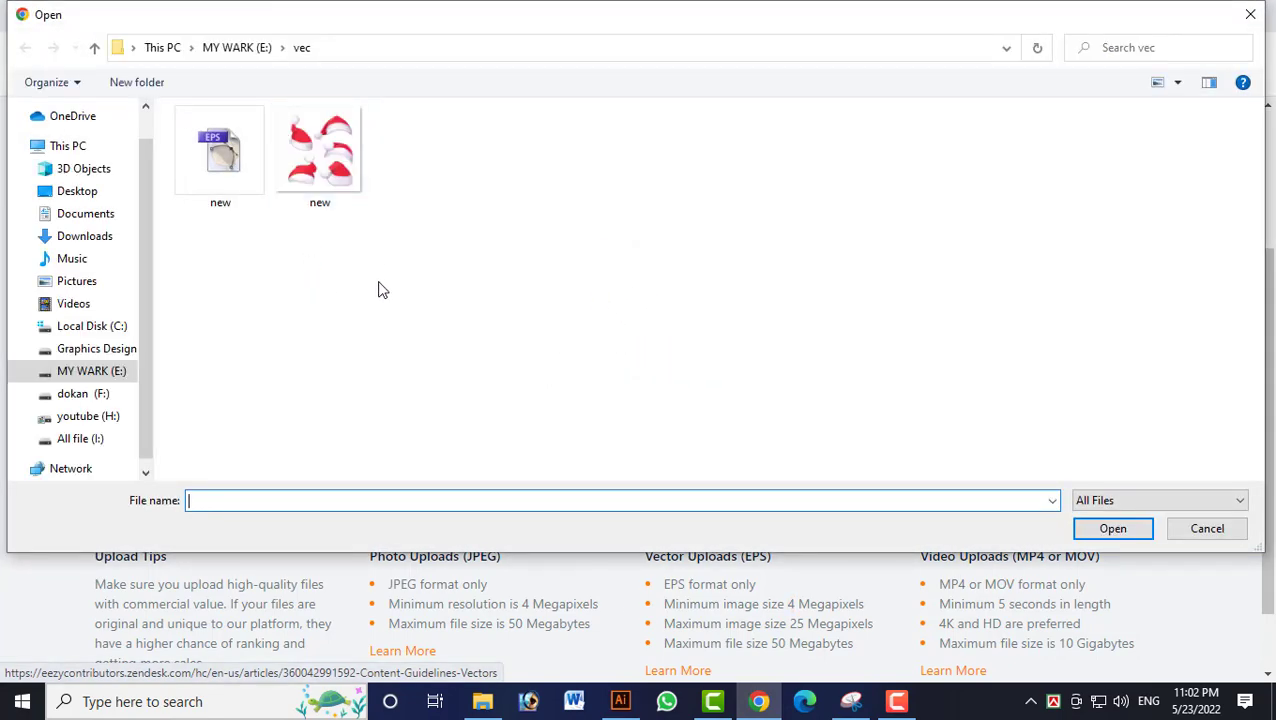
left_click_drag(380, 288, 241, 160)
key("Return")
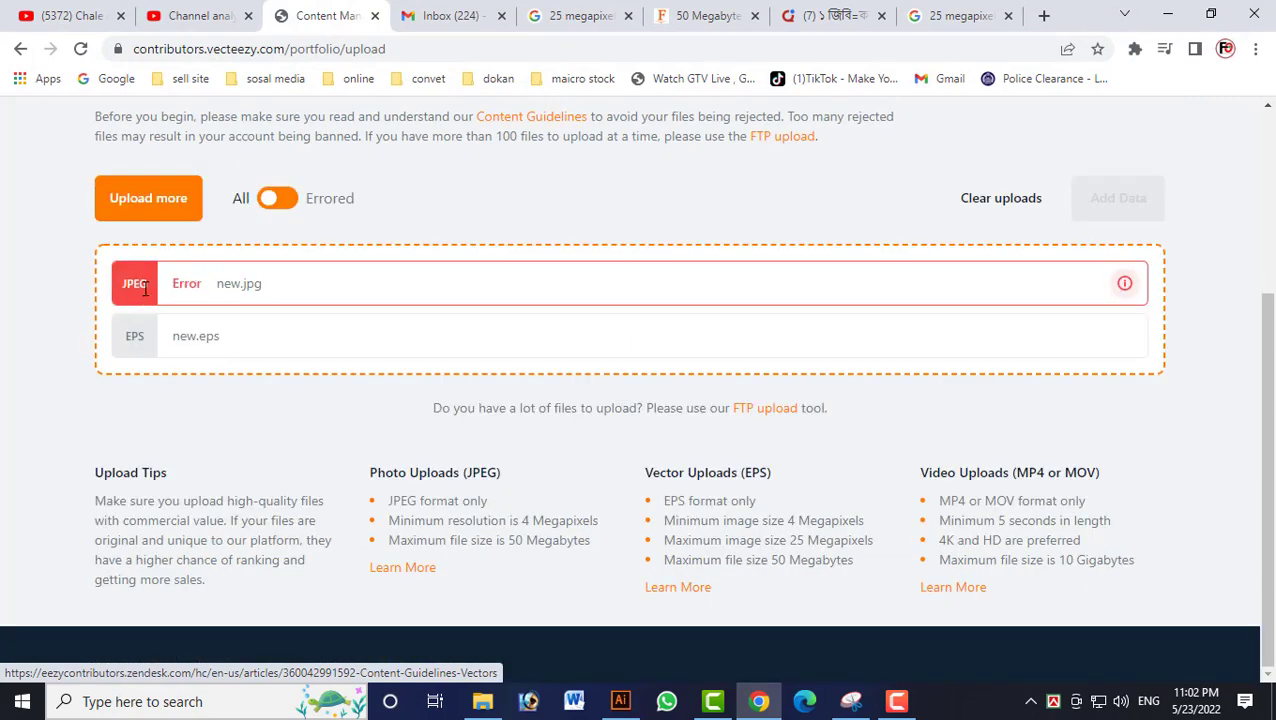
Read the upload error details for new.jpg and close the message.
left_click(1125, 285)
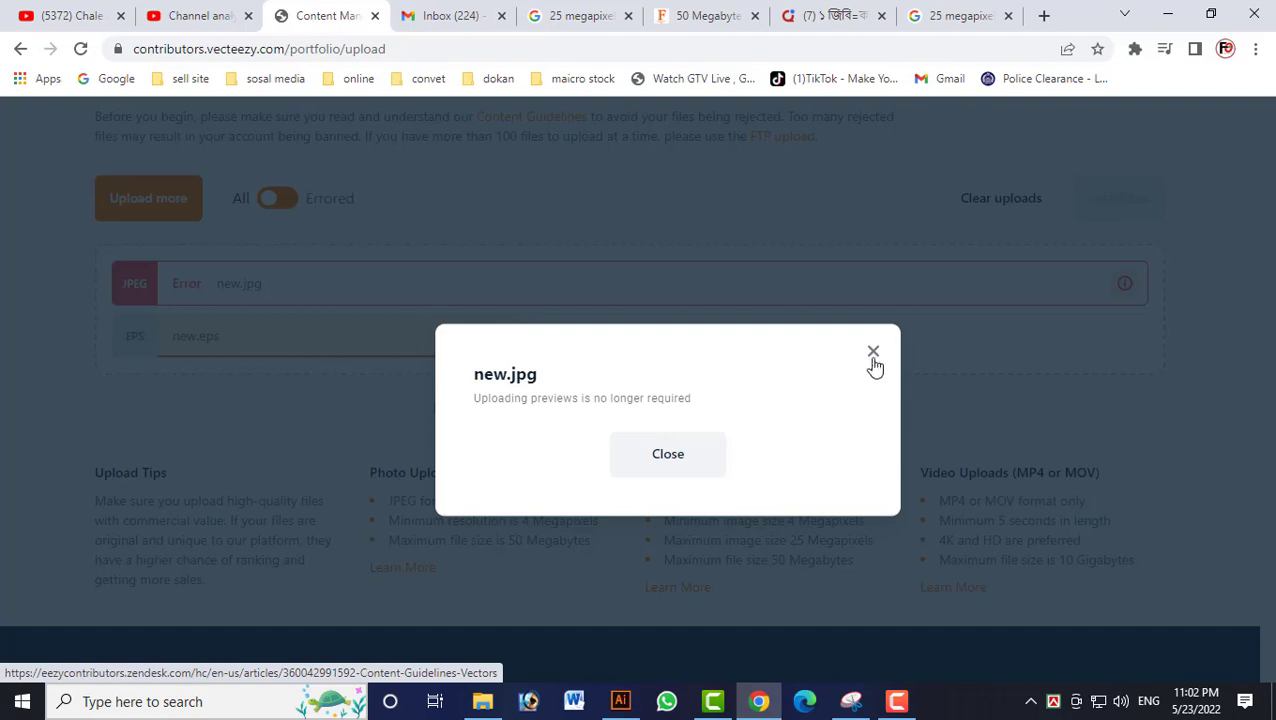
left_click(872, 353)
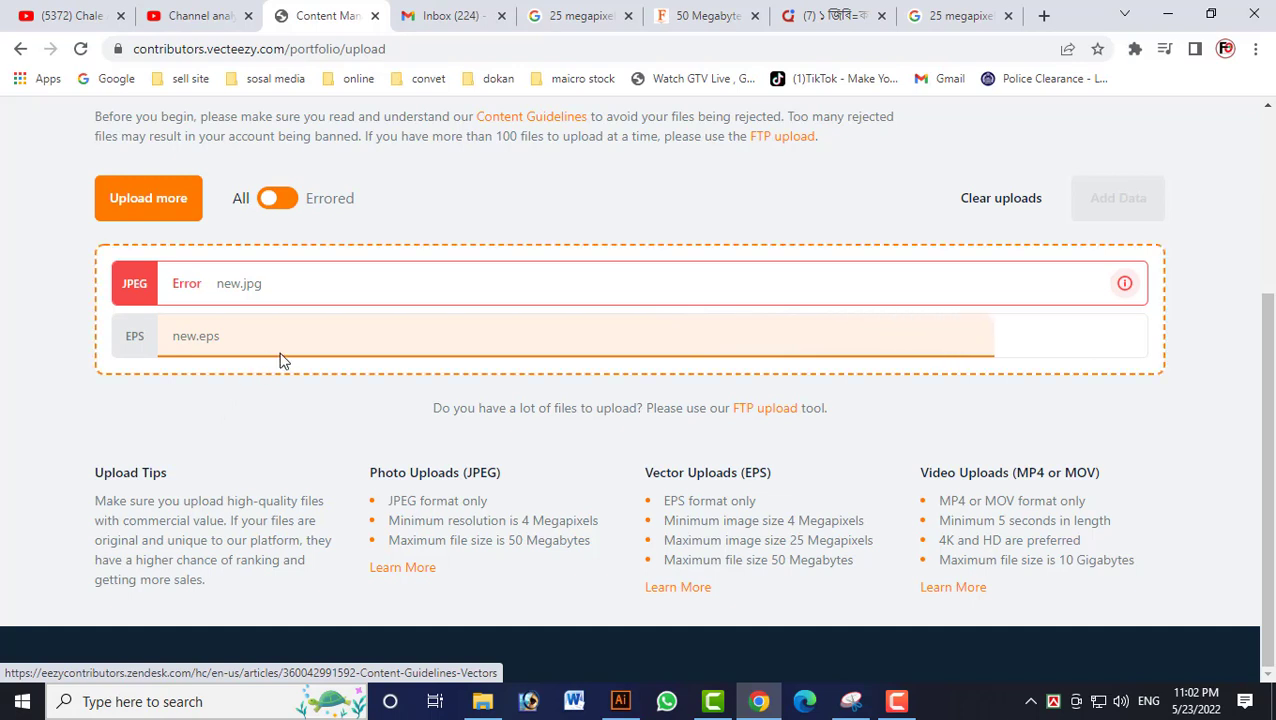
left_click(900, 707)
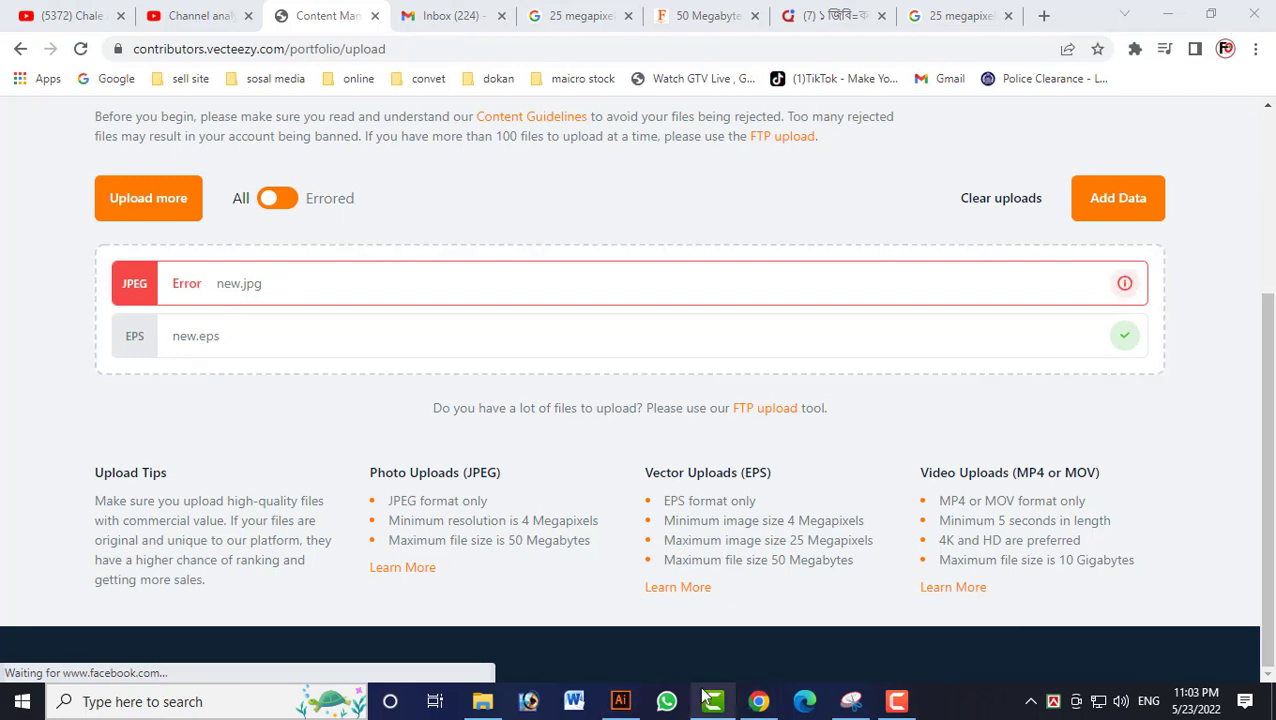
Switch to Illustrator and export the artwork for web as a JPEG 4000 px wide, named tt.
left_click(621, 703)
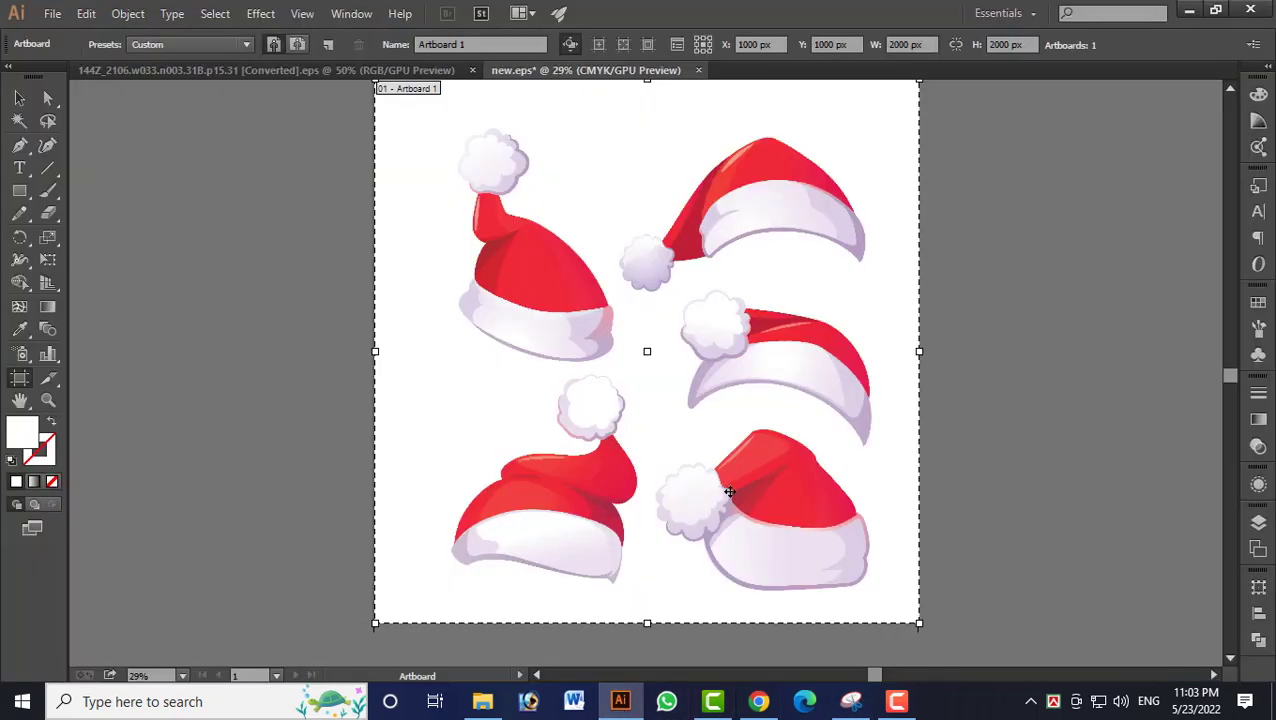
key("ctrl+alt+shift+s")
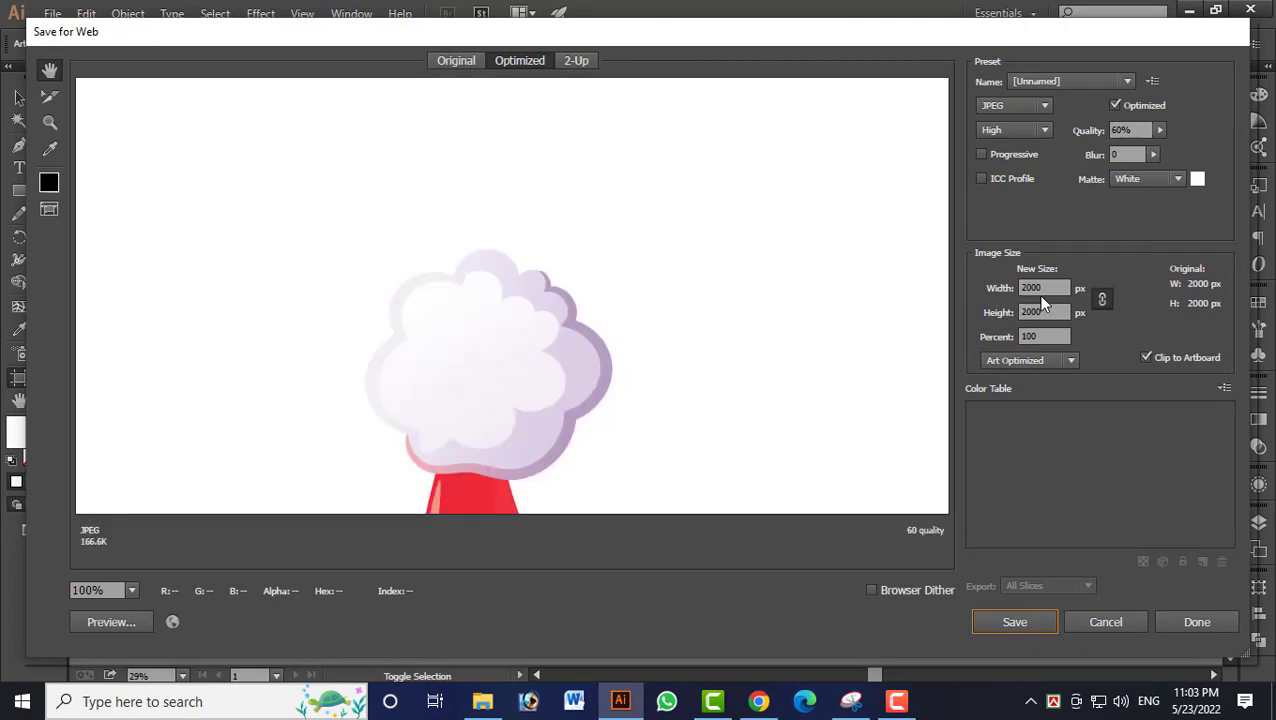
left_click(1040, 287)
key("BackSpace")
key("BackSpace")
key("BackSpace")
key("BackSpace")
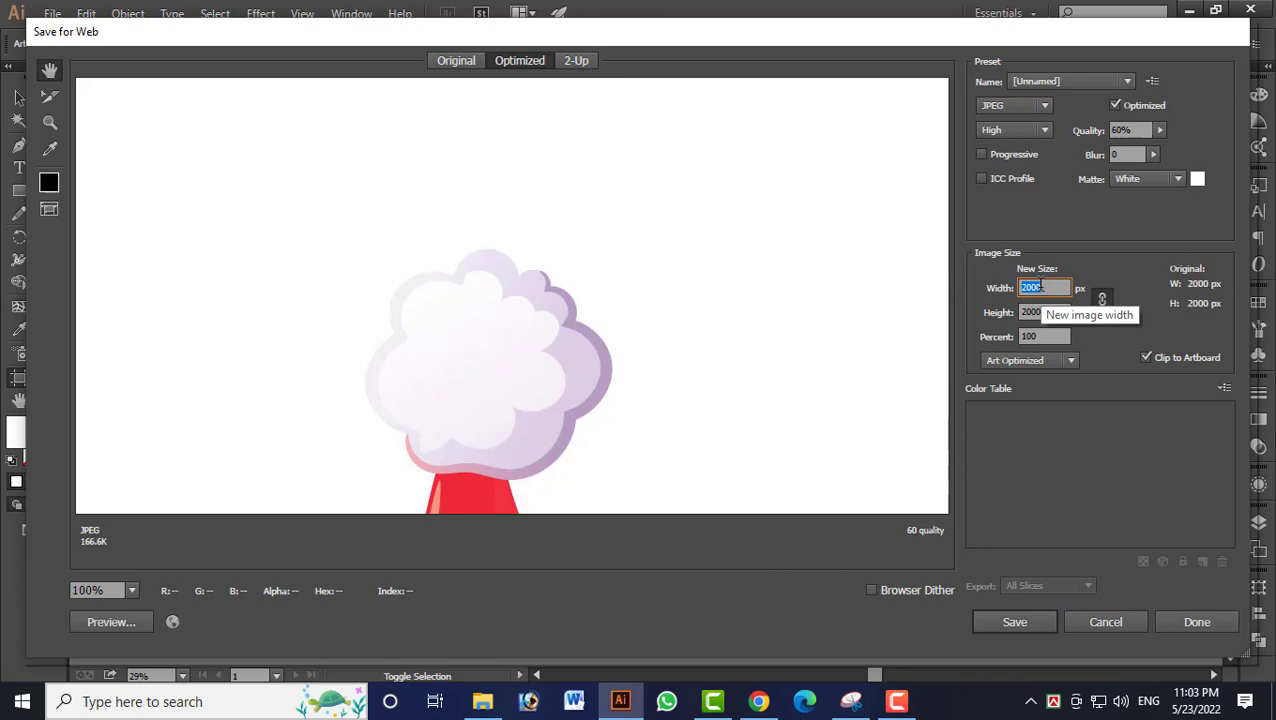
type("4000")
key("Return")
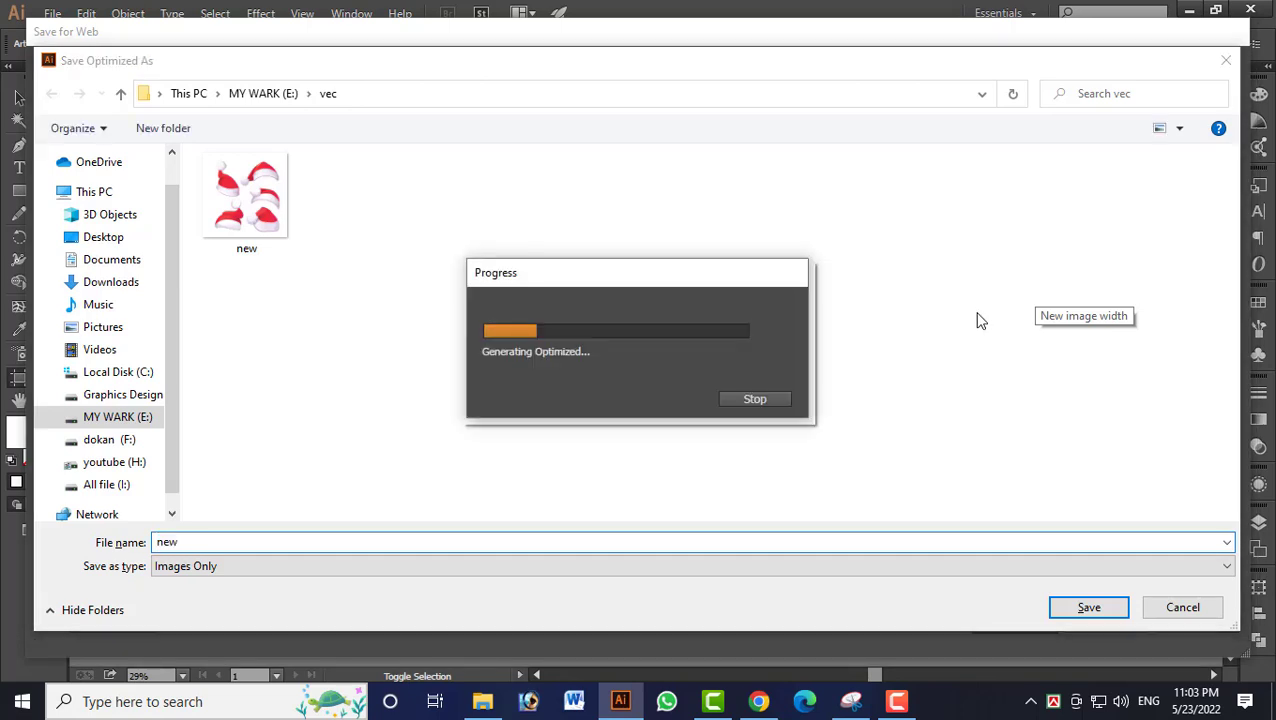
type("11")
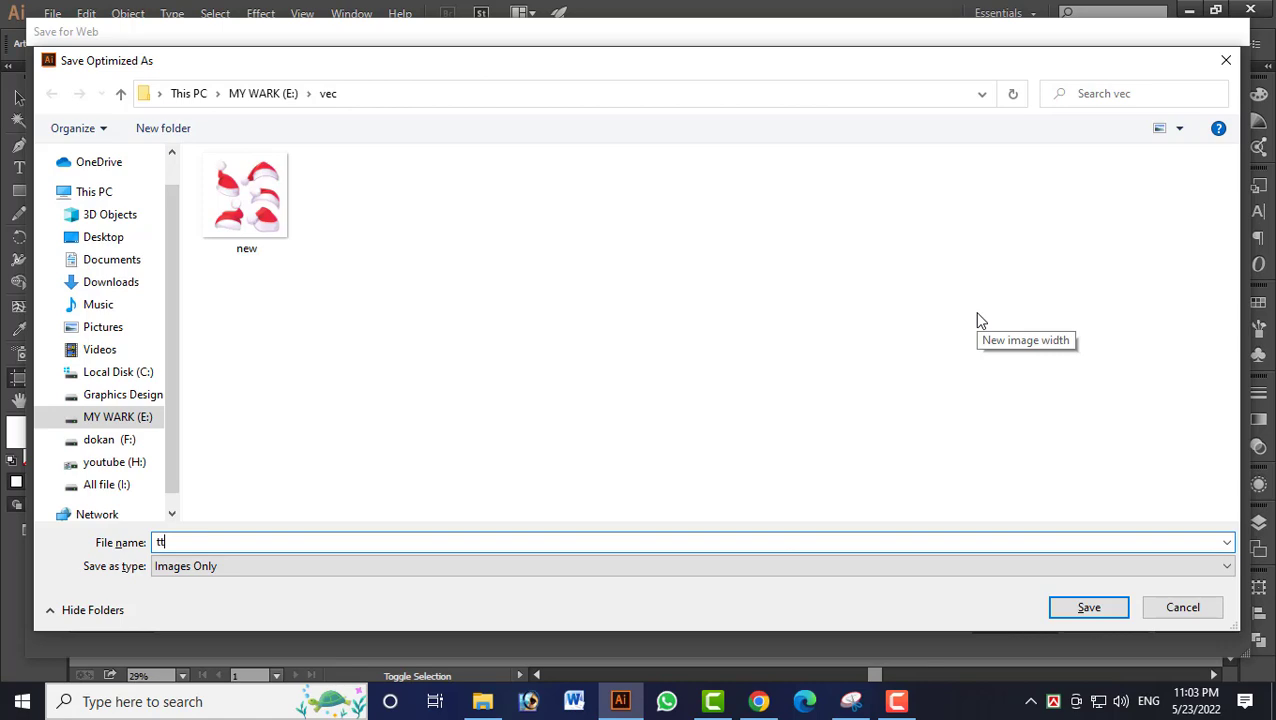
key("Return")
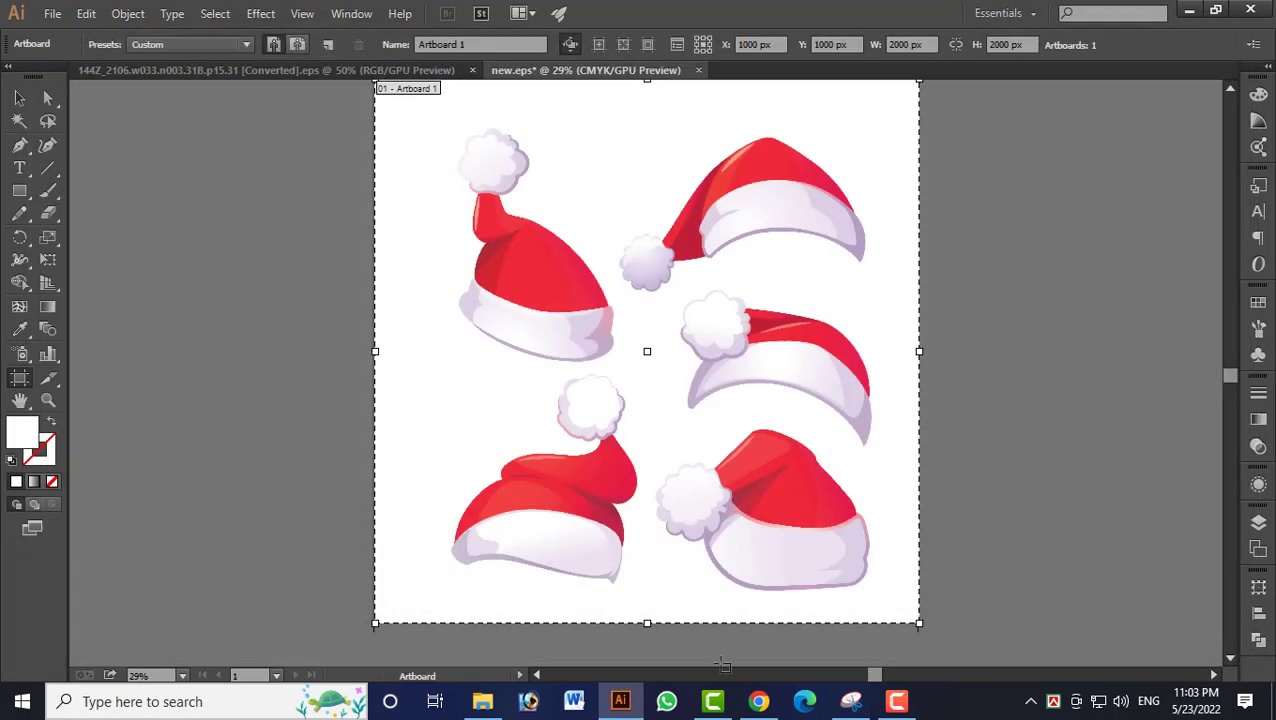
Switch to Chrome, upload tt.jpg as an additional file and read its upload error details.
left_click(759, 703)
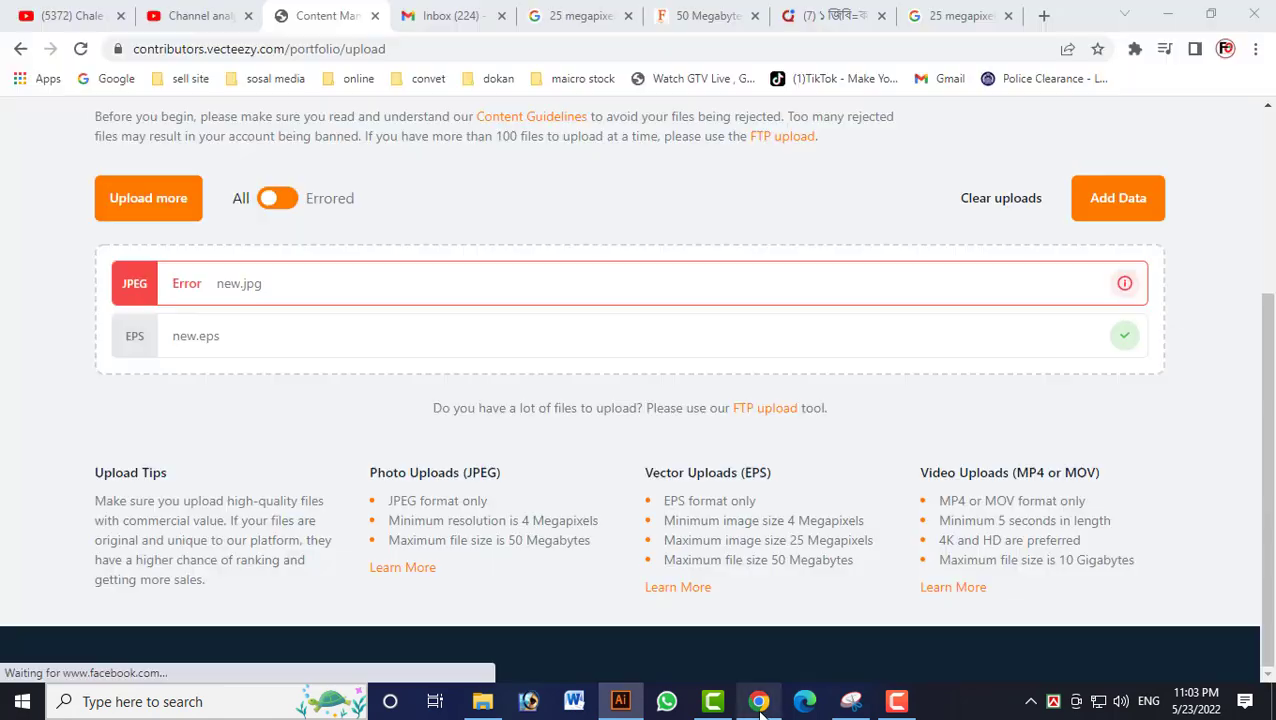
left_click(130, 190)
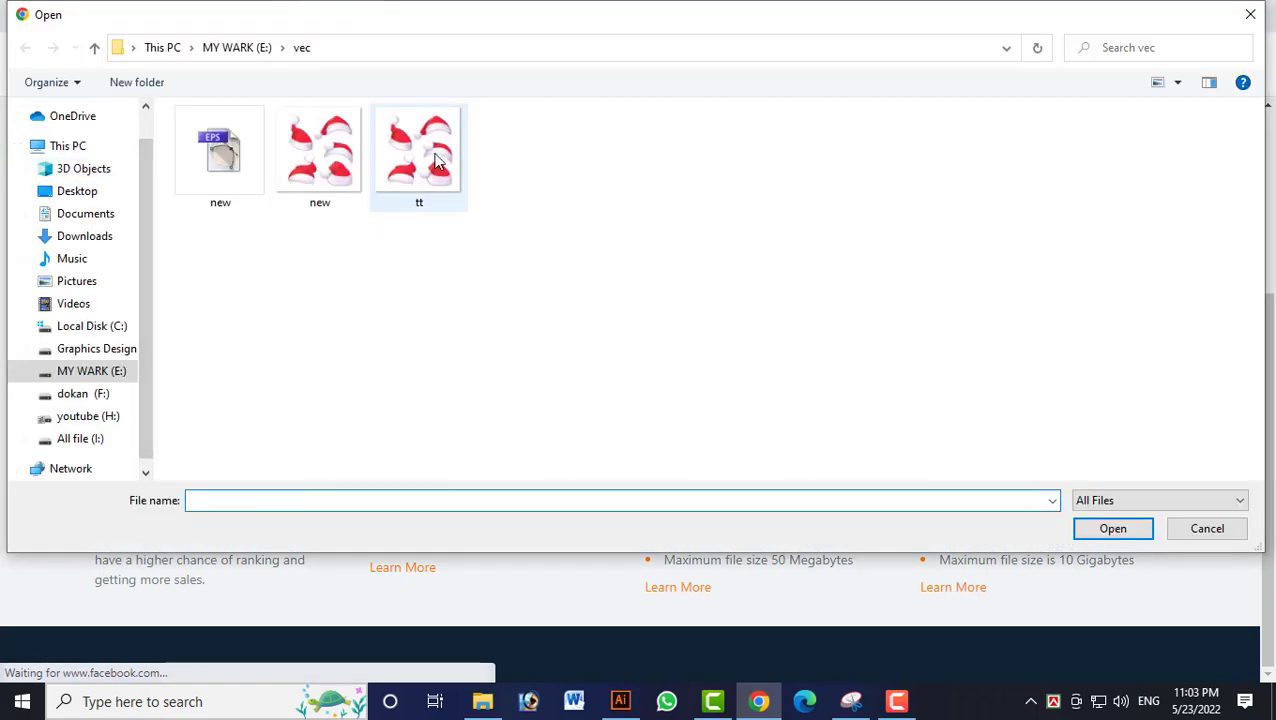
double_click(436, 160)
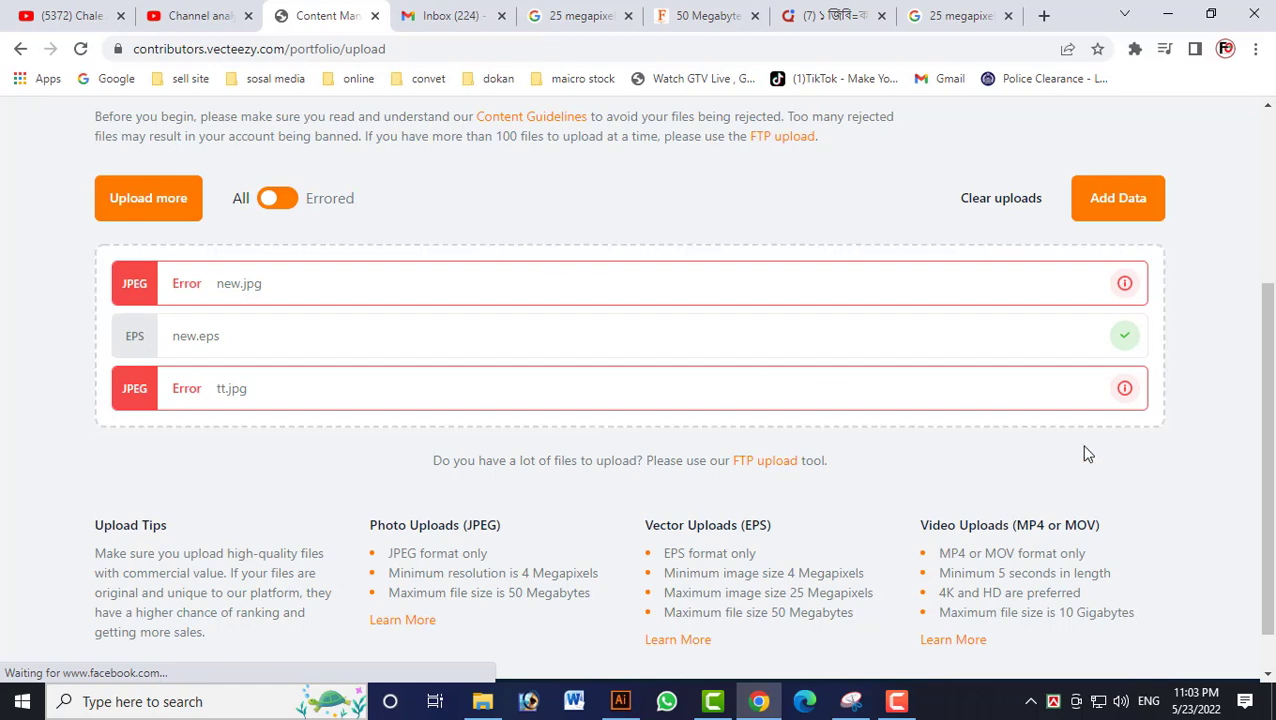
left_click(1125, 389)
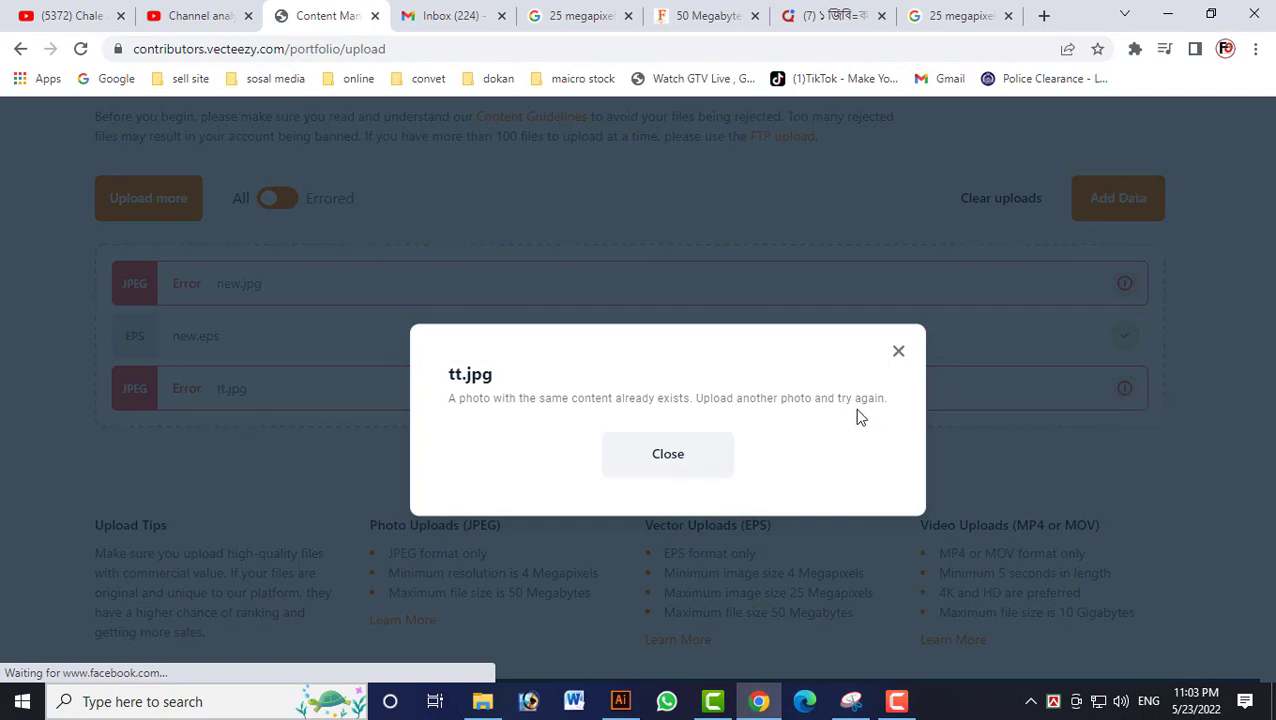
left_click(895, 355)
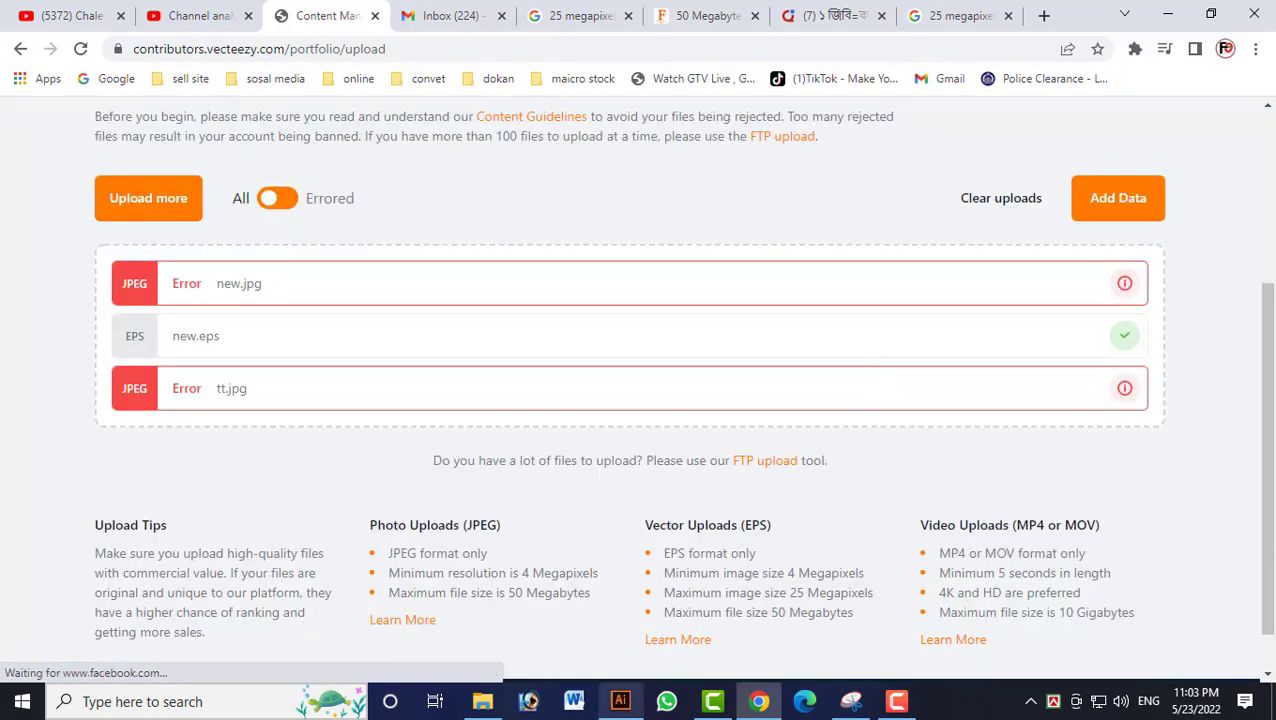
Switch to Illustrator and delete the lower-left, upper-right and middle-right hats from the artboard.
left_click(620, 702)
key("v")
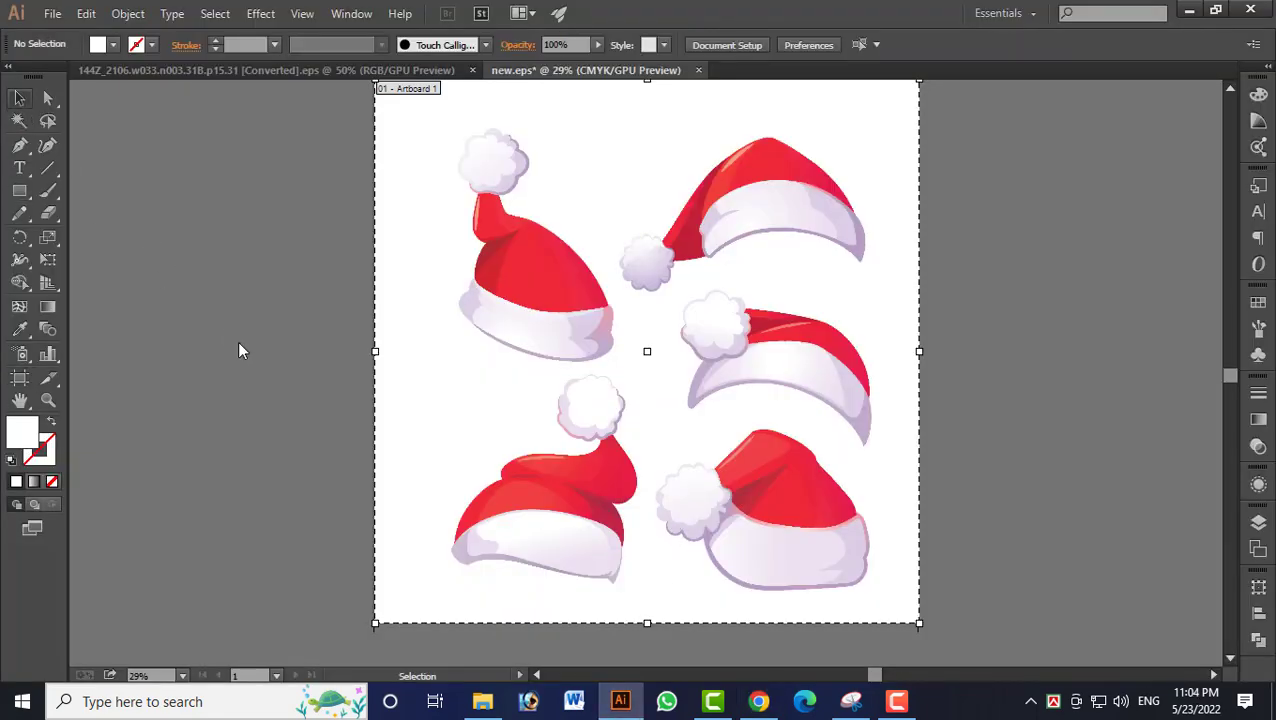
left_click(541, 521)
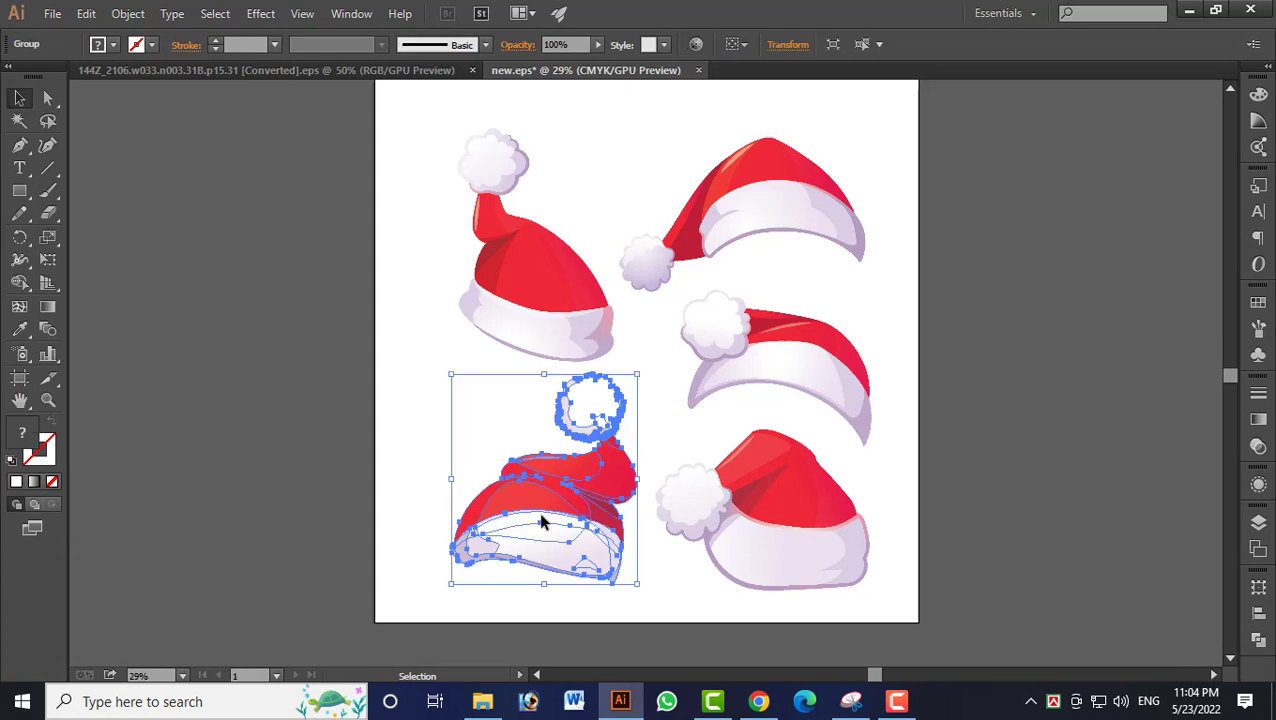
key("Delete")
left_click(709, 219)
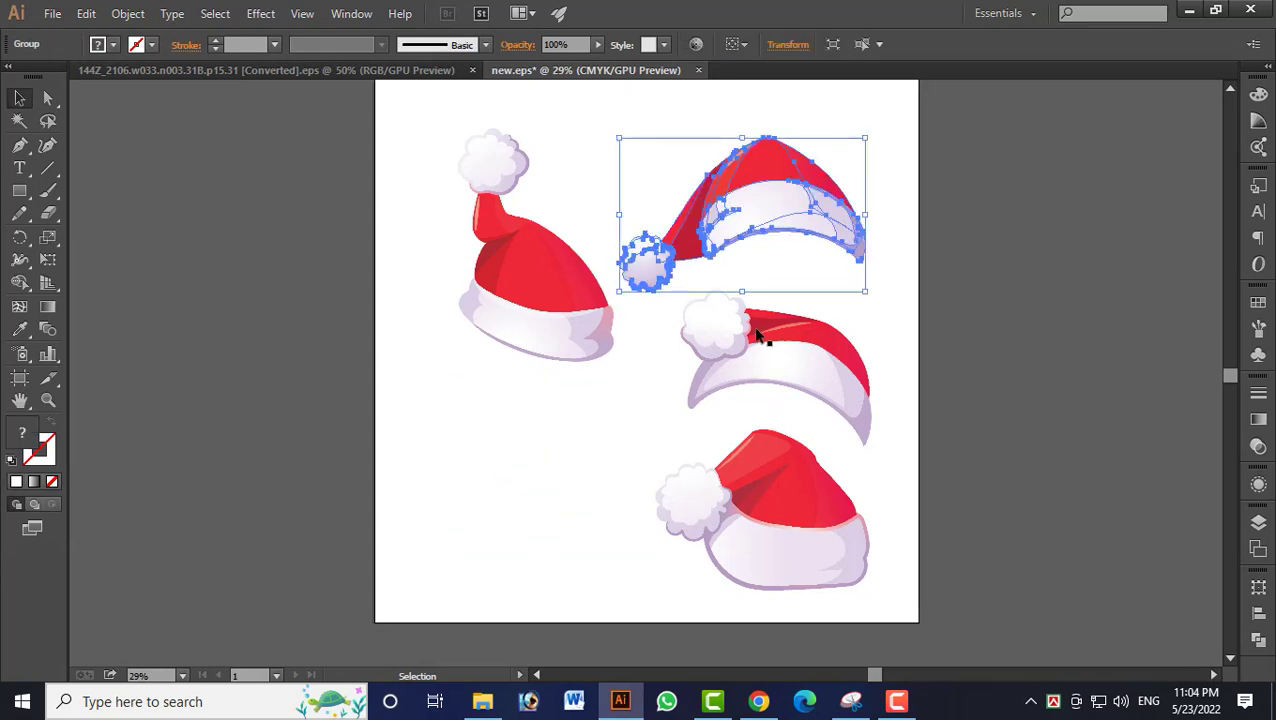
key("Delete")
left_click(767, 368)
key("Delete")
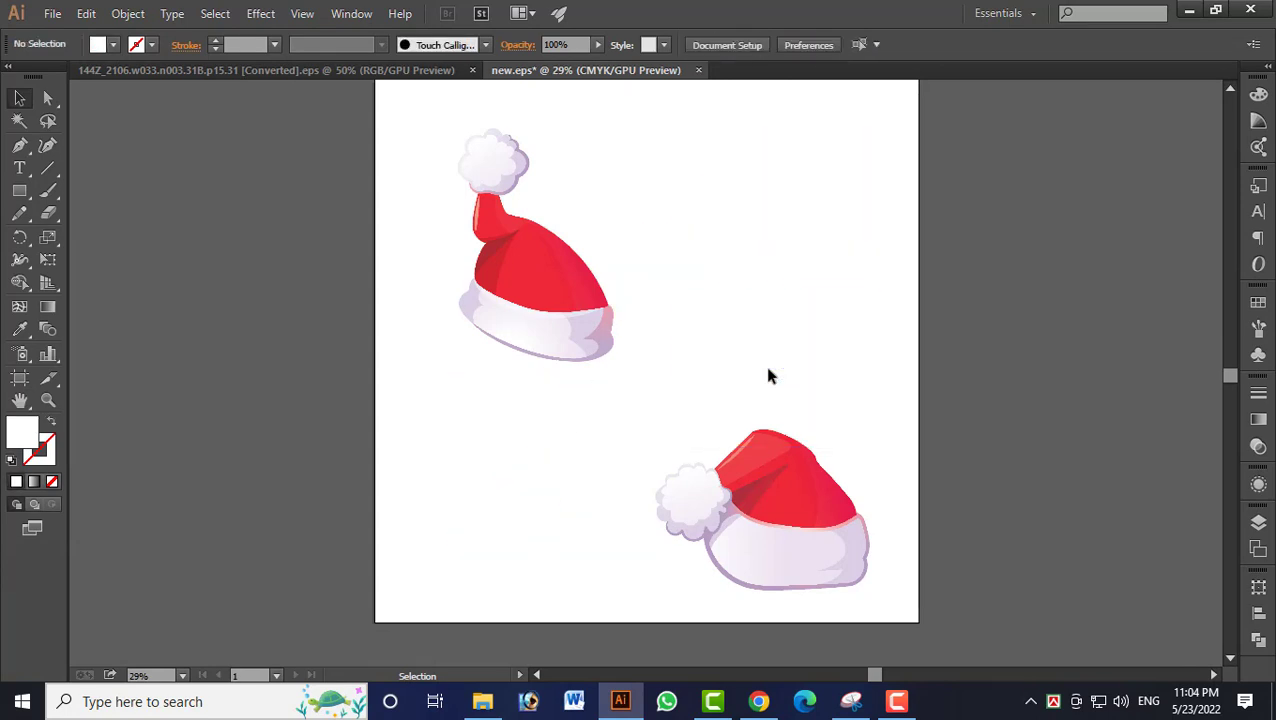
Delete the lower-right hat from the artboard and switch to Chrome.
left_click(800, 520)
key("Delete")
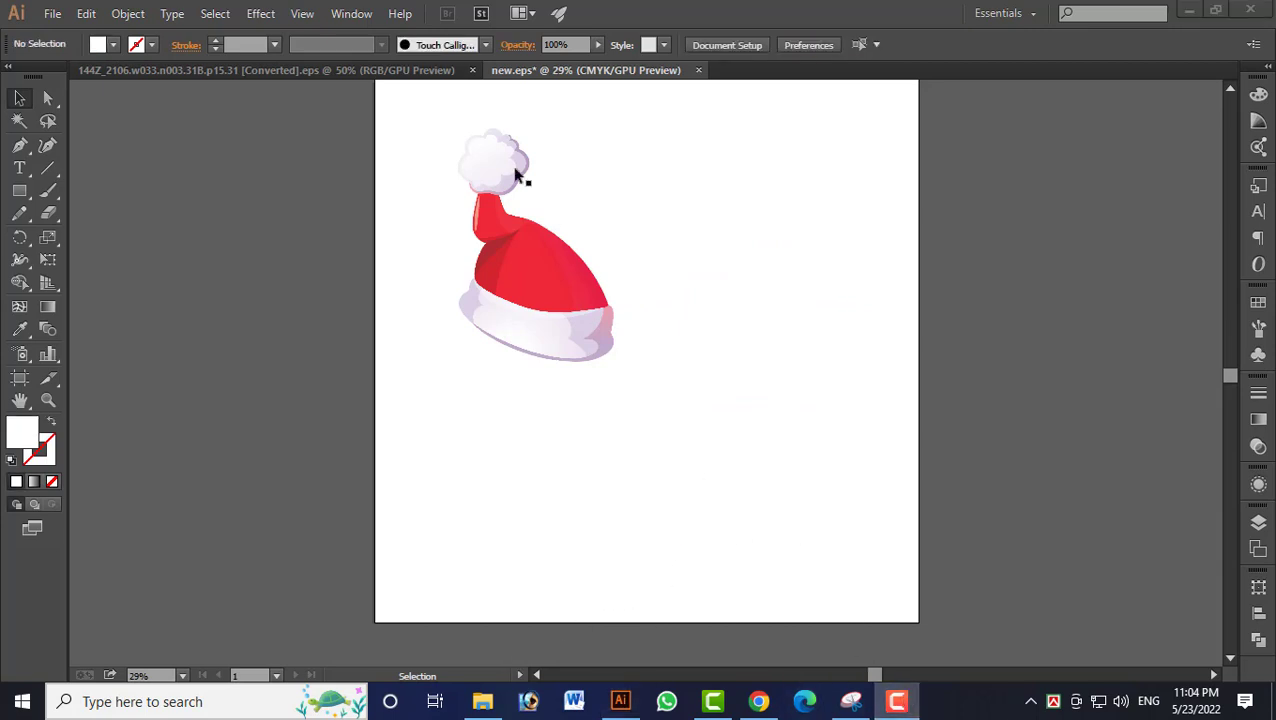
key("alt+Tab")
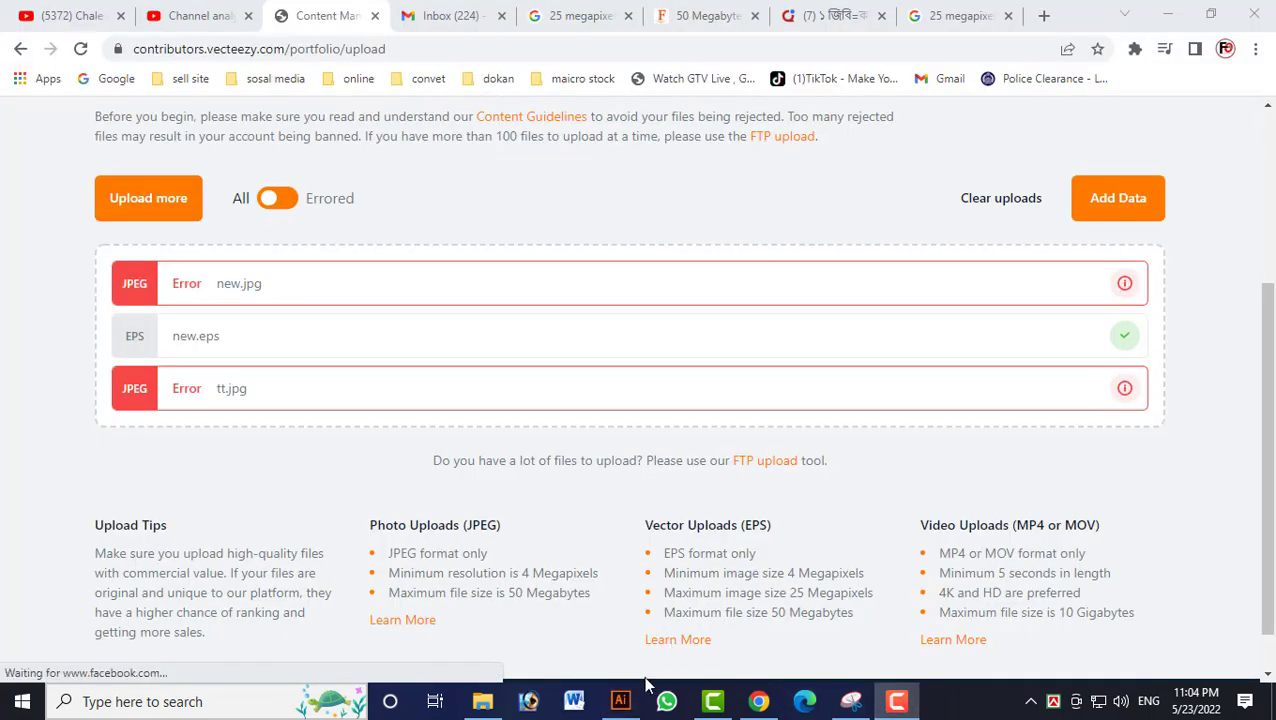
Switch to Illustrator and export the bunny and Easter egg artwork for web as a JPEG named g in the vec folder.
left_click(606, 712)
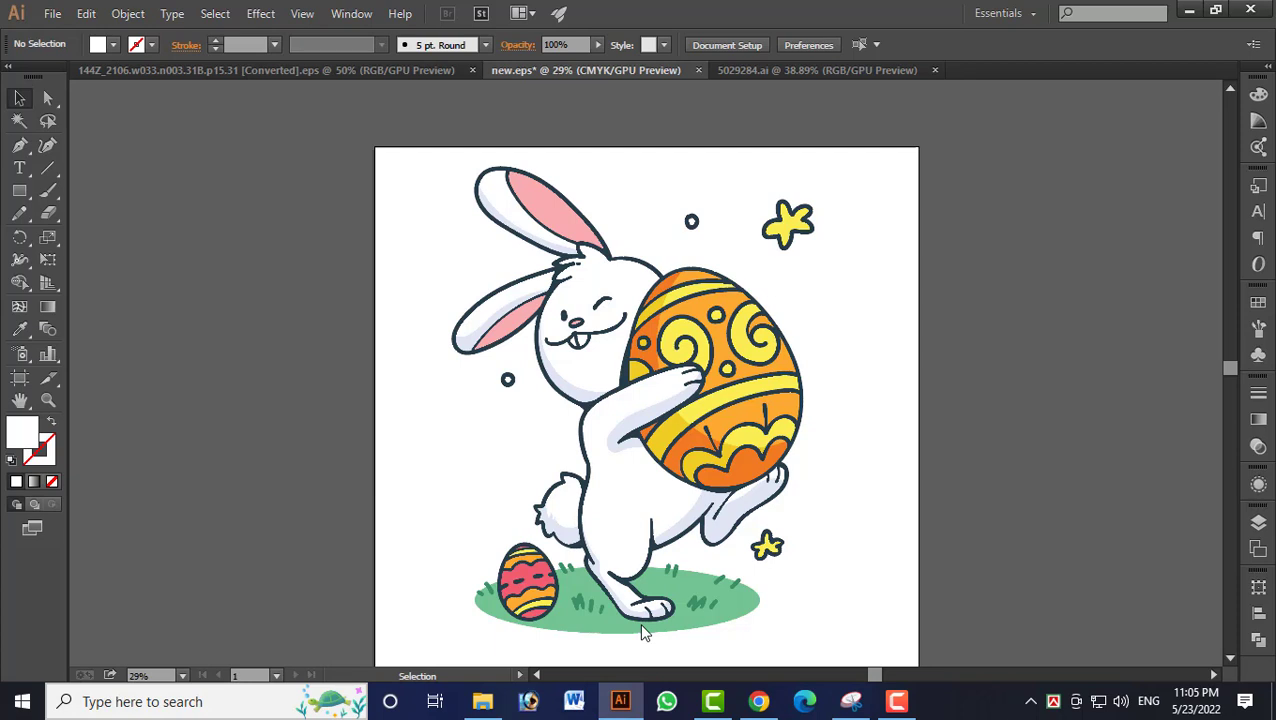
key("ctrl+alt+shift+s")
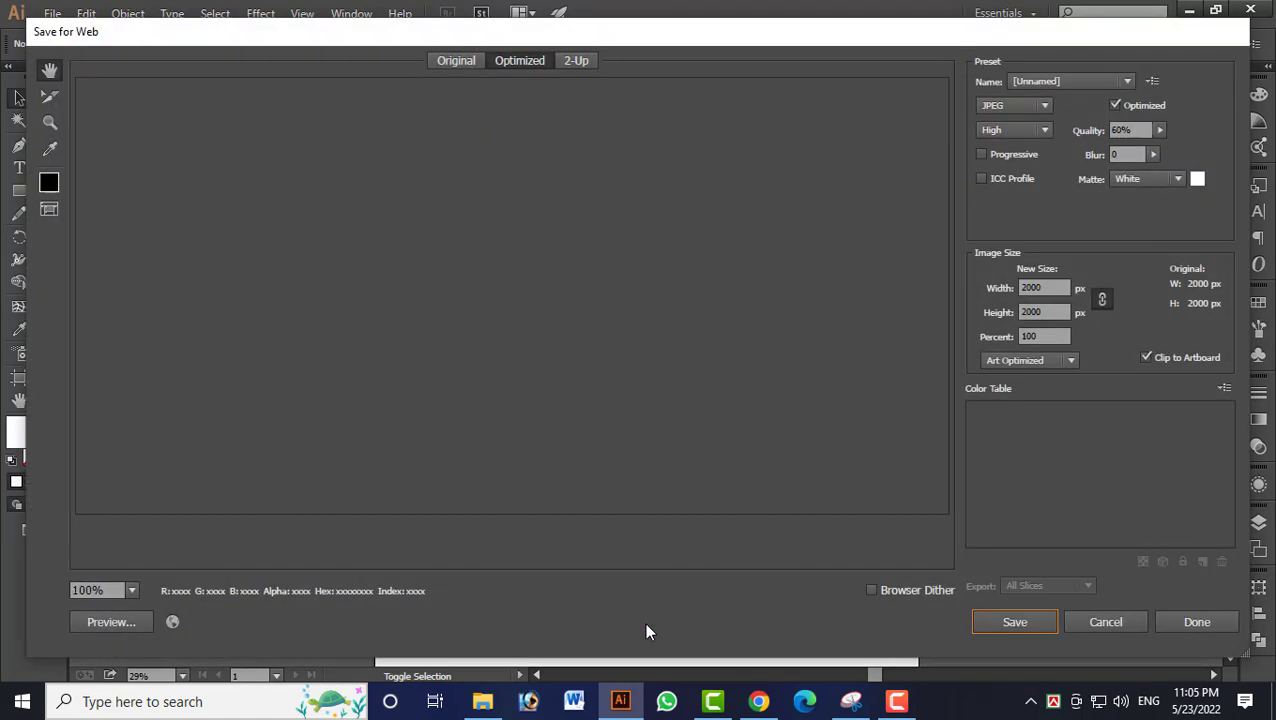
left_click(1025, 290)
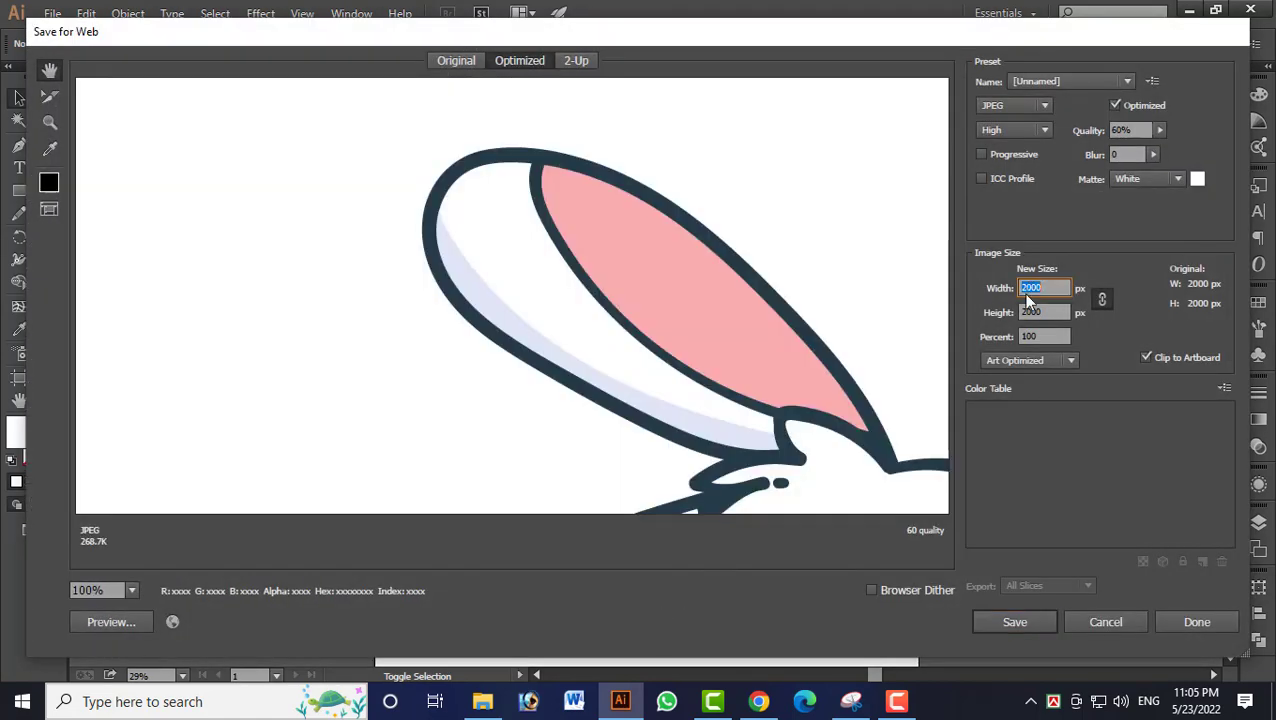
key("Return")
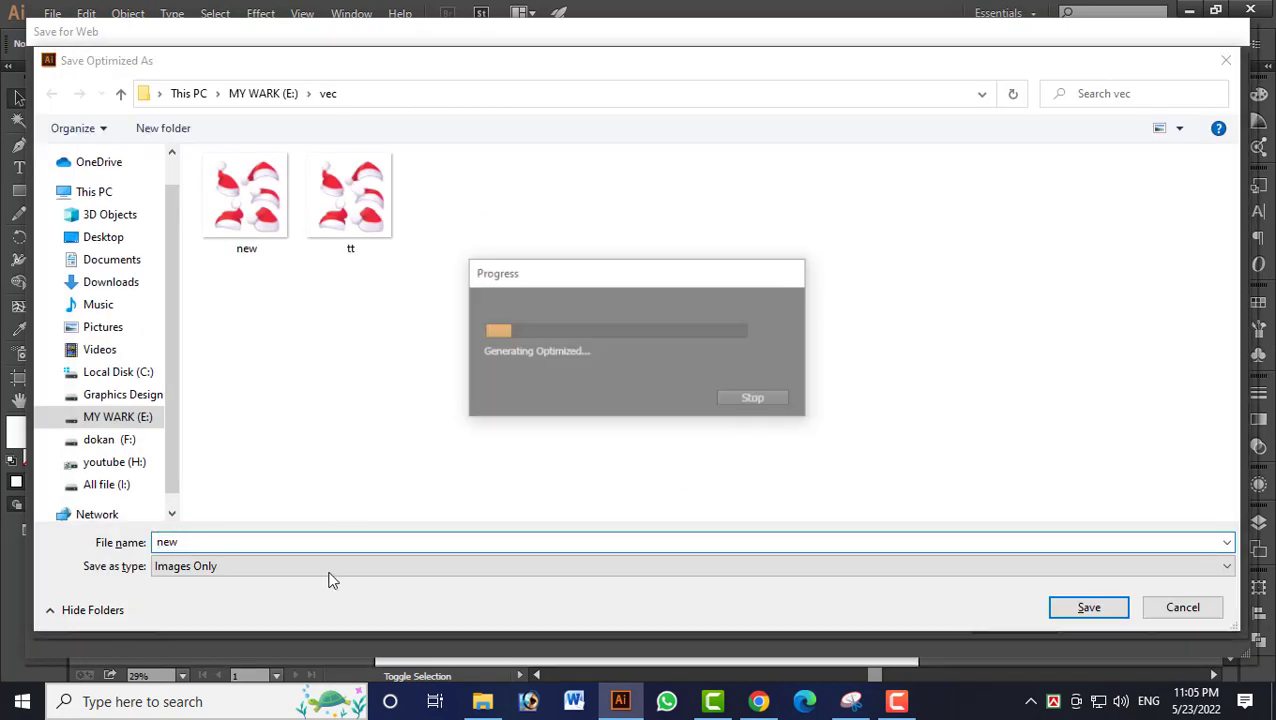
type("g")
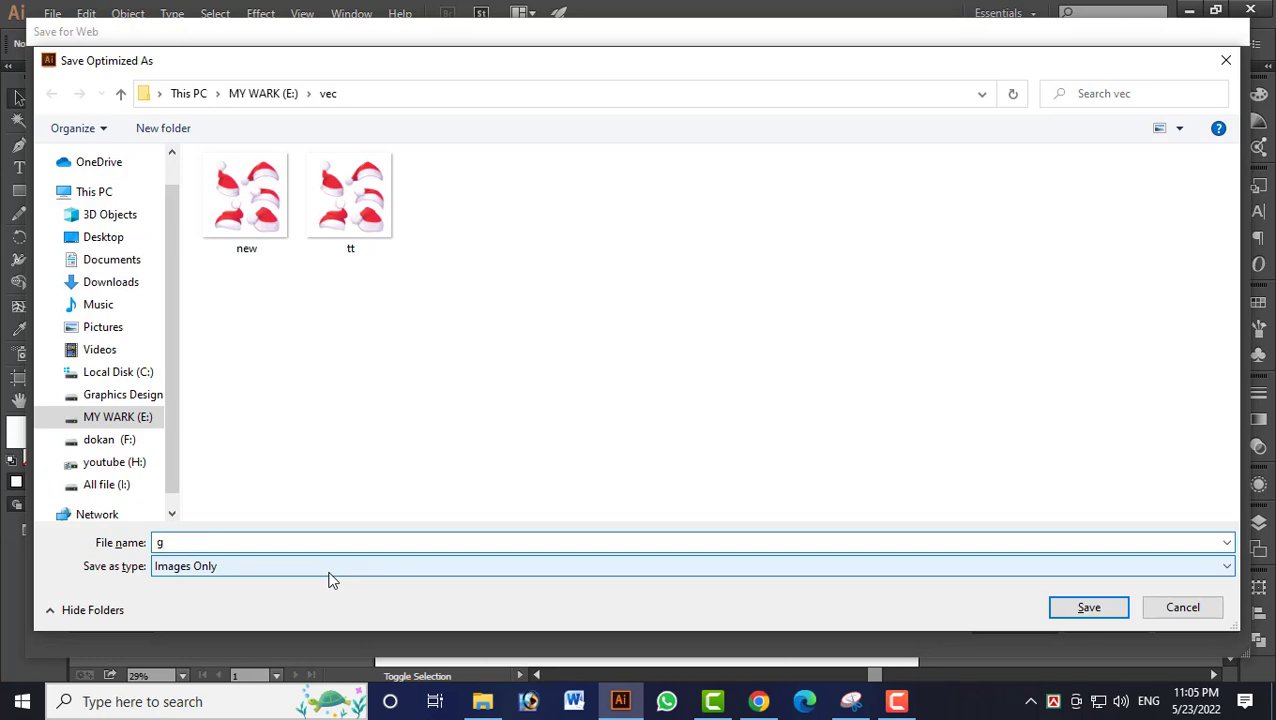
key("Return")
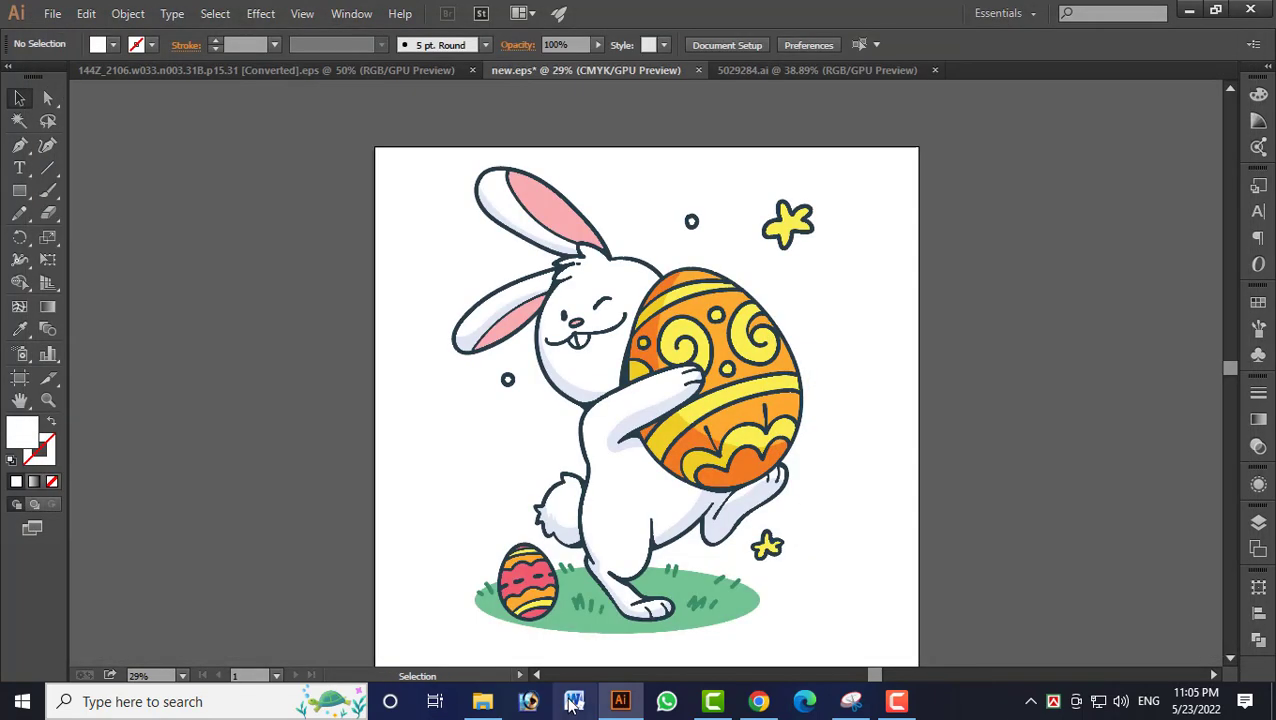
Switch to Chrome, upload g.jpg as an additional file and check its upload status.
left_click(757, 703)
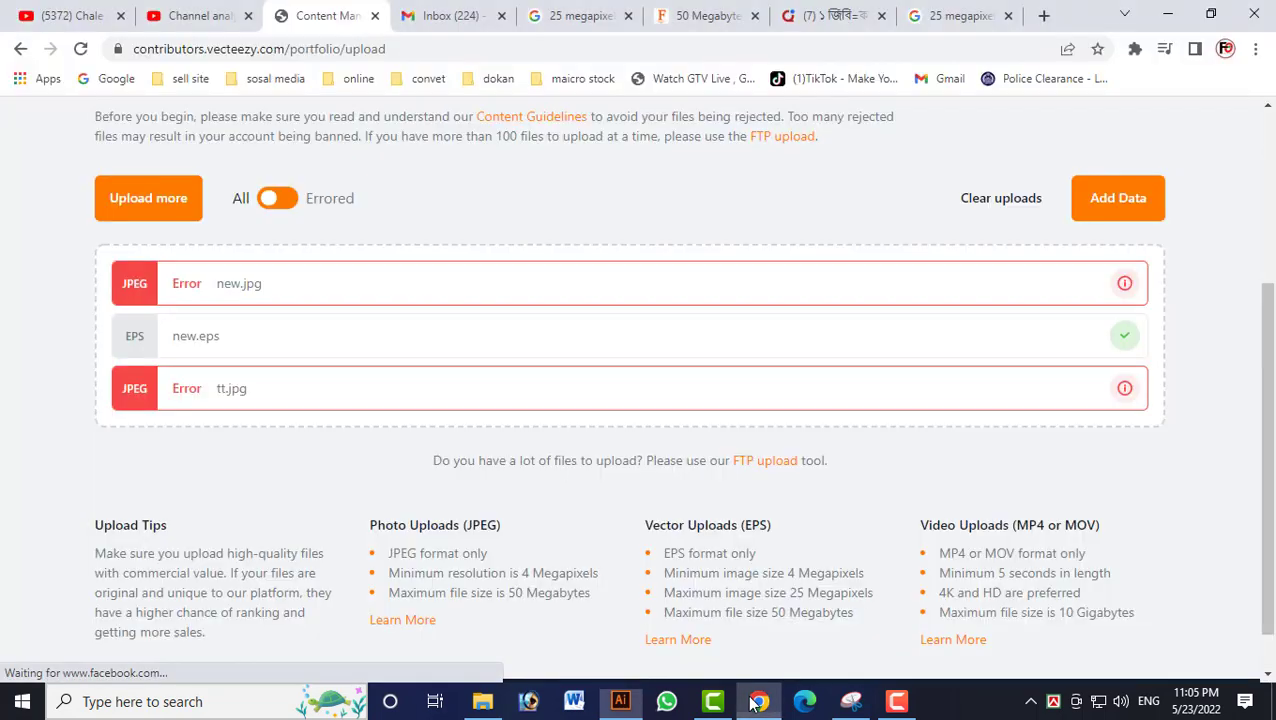
left_click(150, 199)
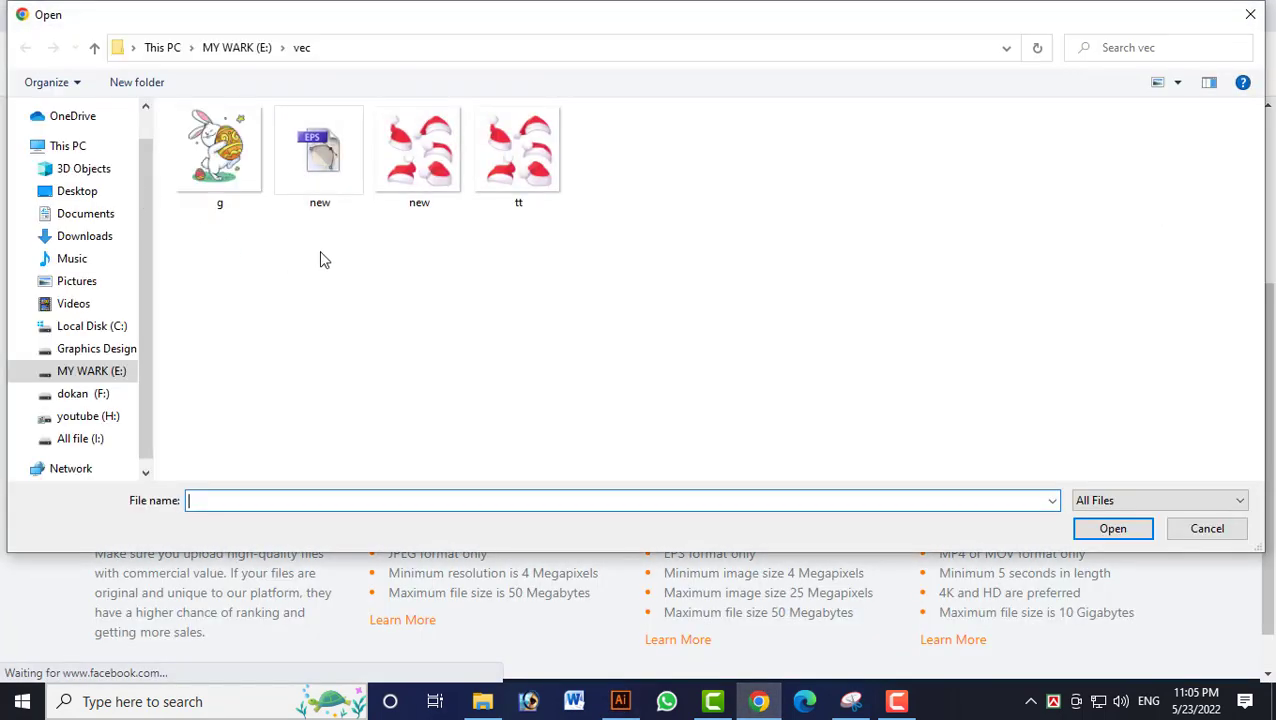
double_click(222, 155)
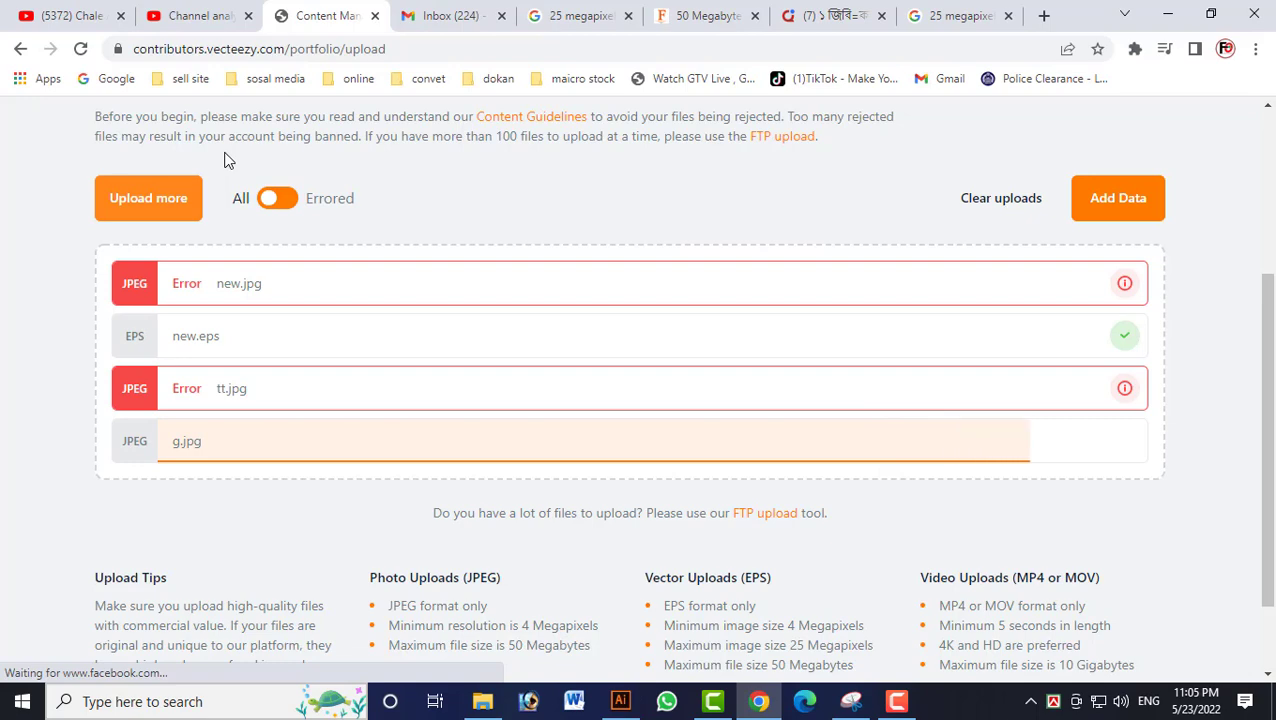
scroll(397, 400, "up", 2)
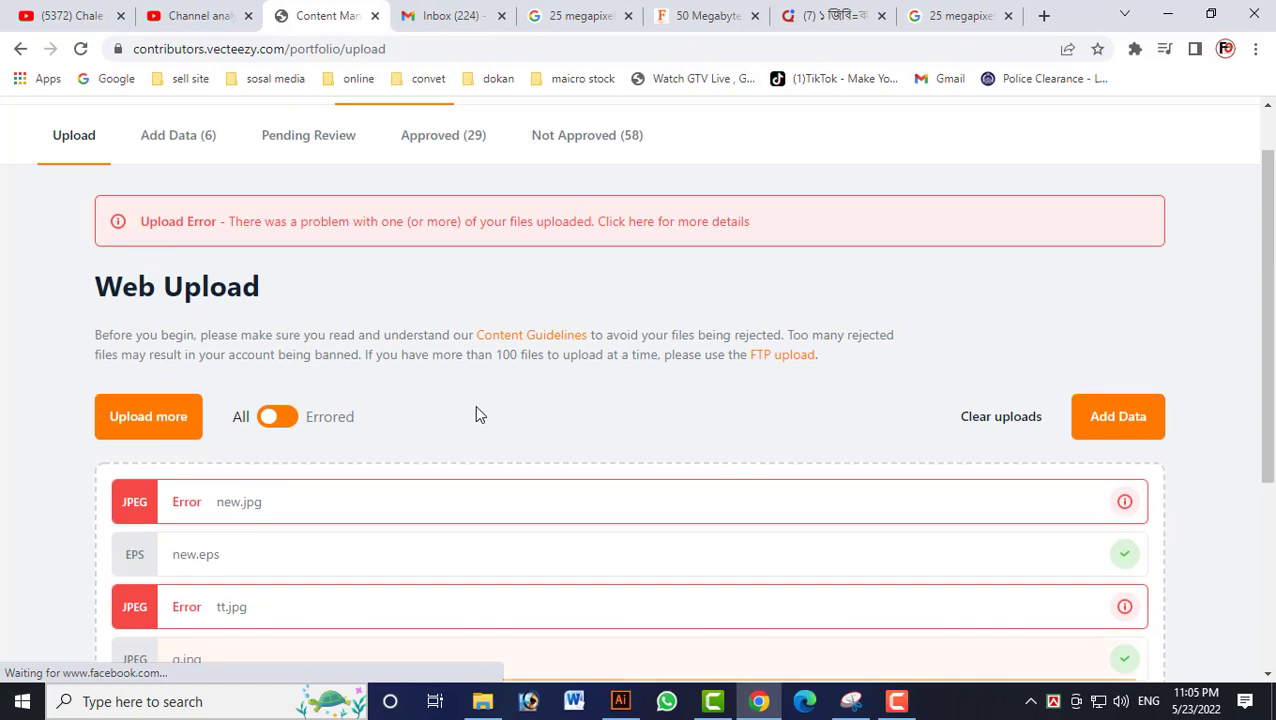
scroll(478, 412, "down", 3)
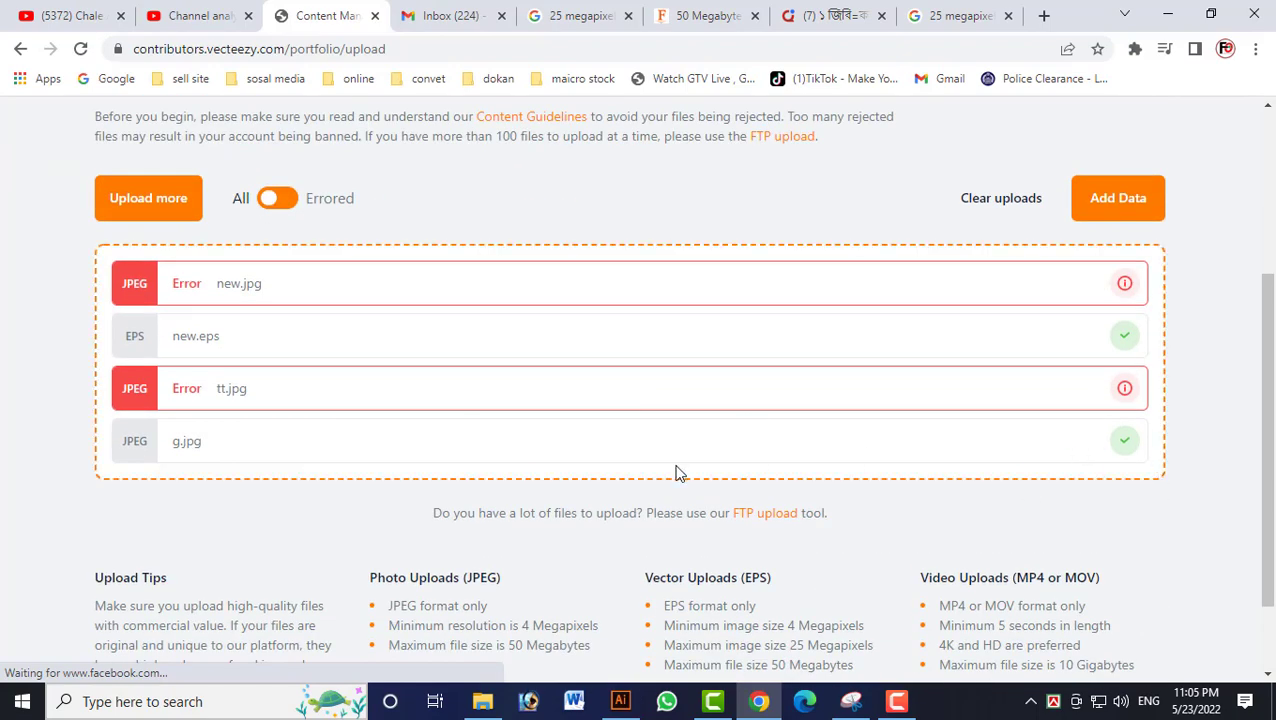
Open the portfolio's Add Data page and select the Santa hats image titled "2022 christmas, celebration,".
scroll(676, 472, "up", 4)
left_click(177, 204)
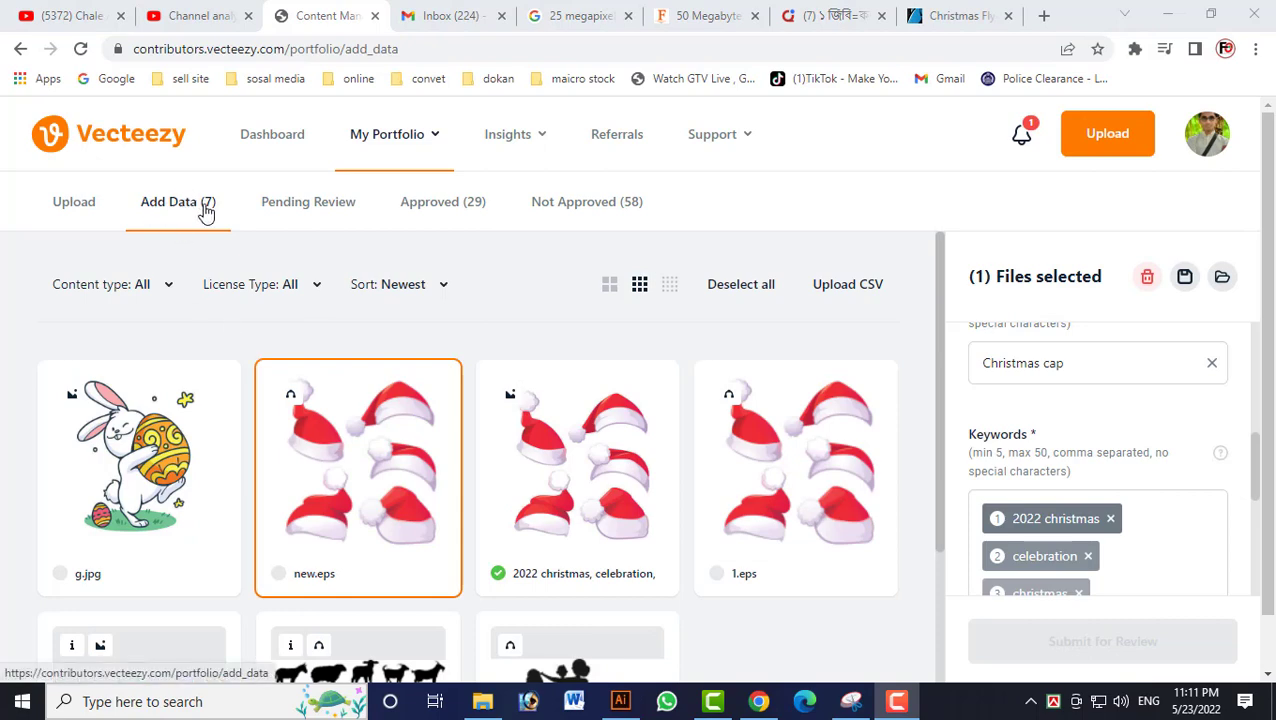
scroll(302, 353, "down", 2)
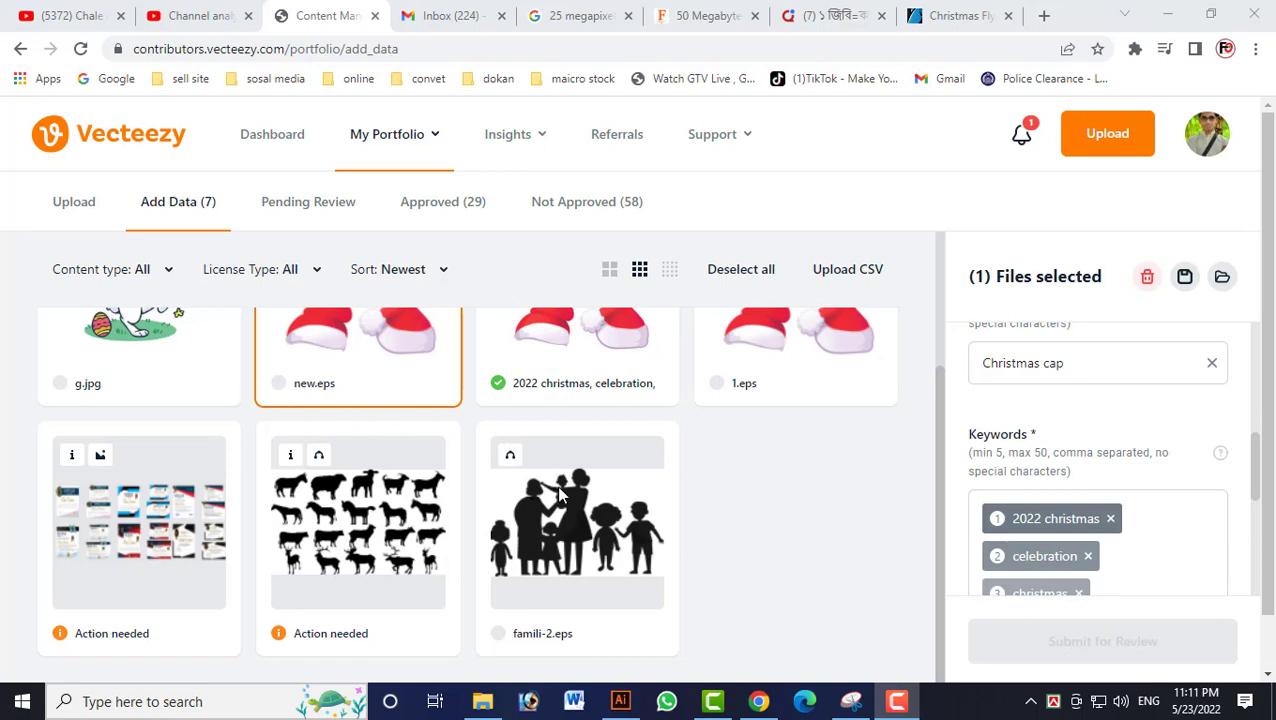
scroll(553, 455, "up", 2)
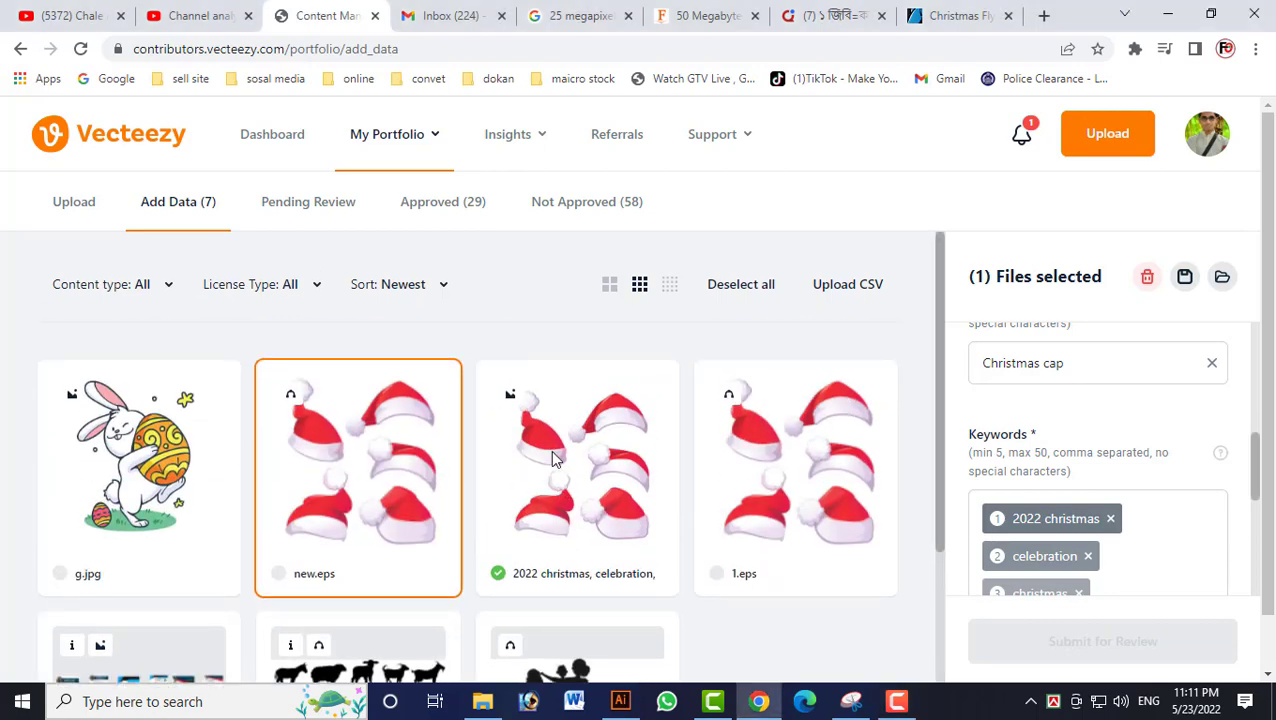
left_click(552, 458)
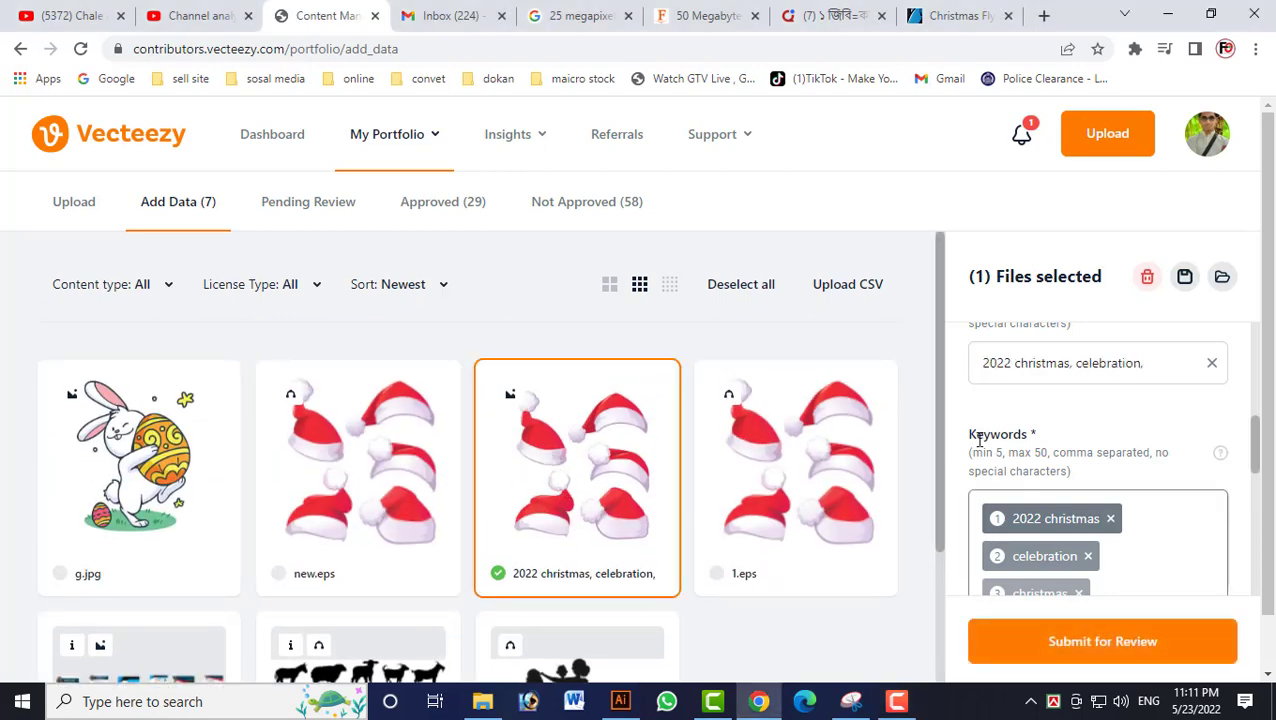
Check the selected image's title, license type and keywords, submit it for review and close the confirmation.
left_click_drag(1010, 364, 1085, 360)
left_click(1100, 362)
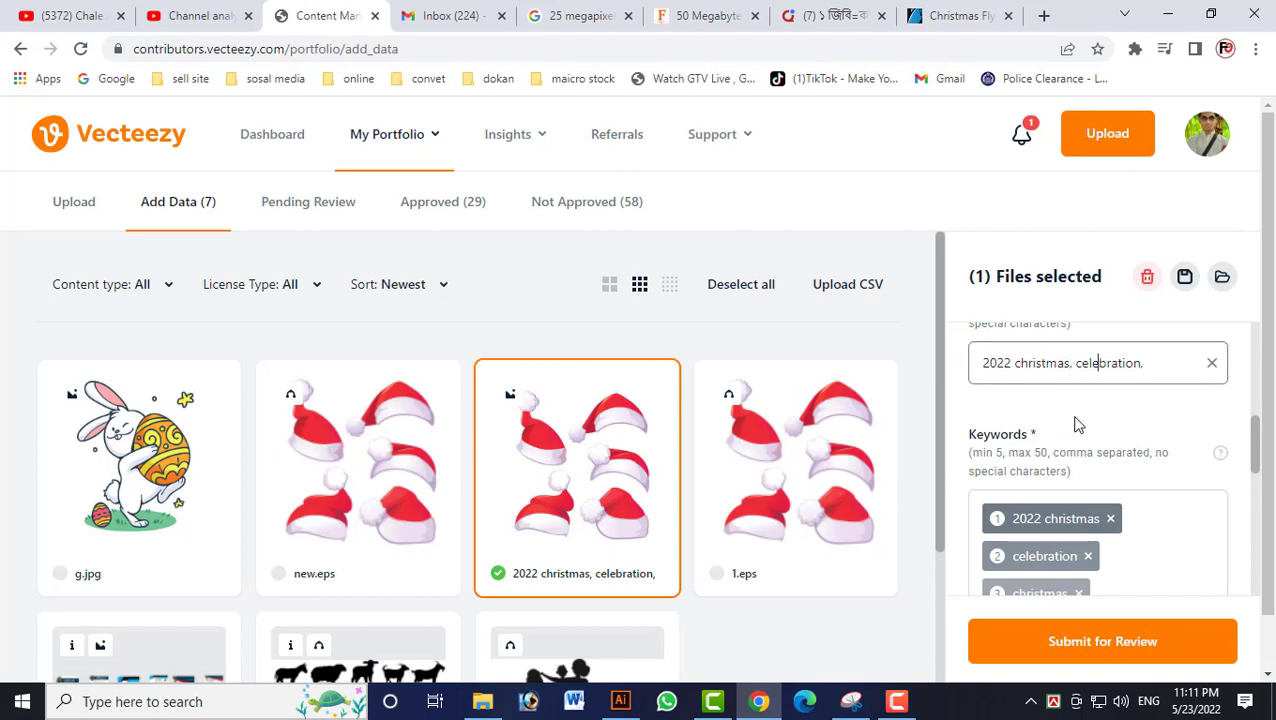
scroll(1122, 494, "down", 2)
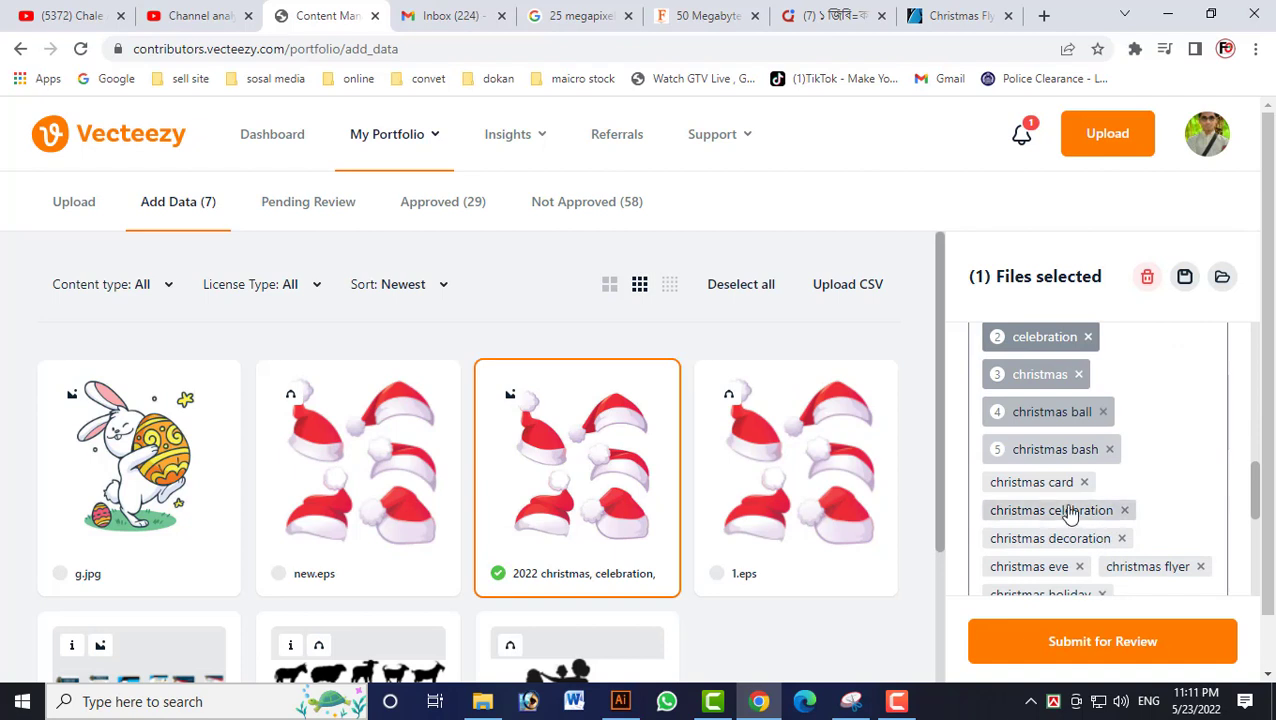
scroll(1069, 513, "up", 5)
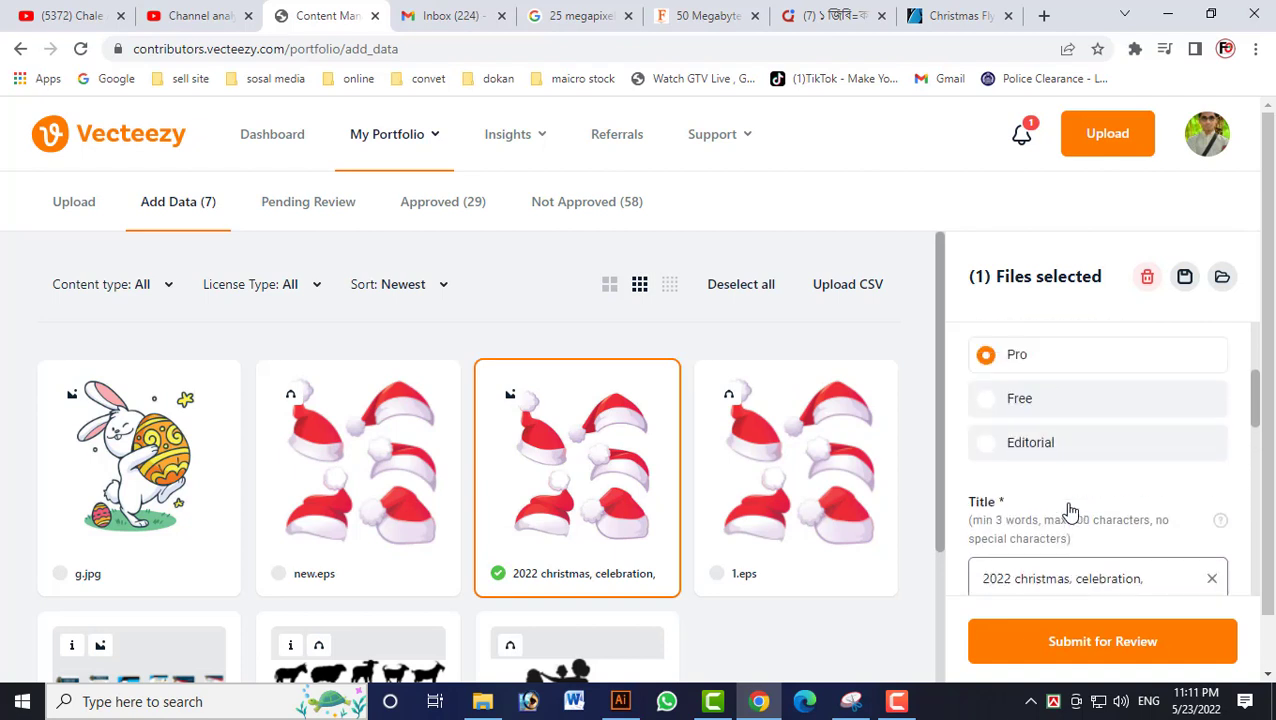
scroll(1018, 510, "down", 2)
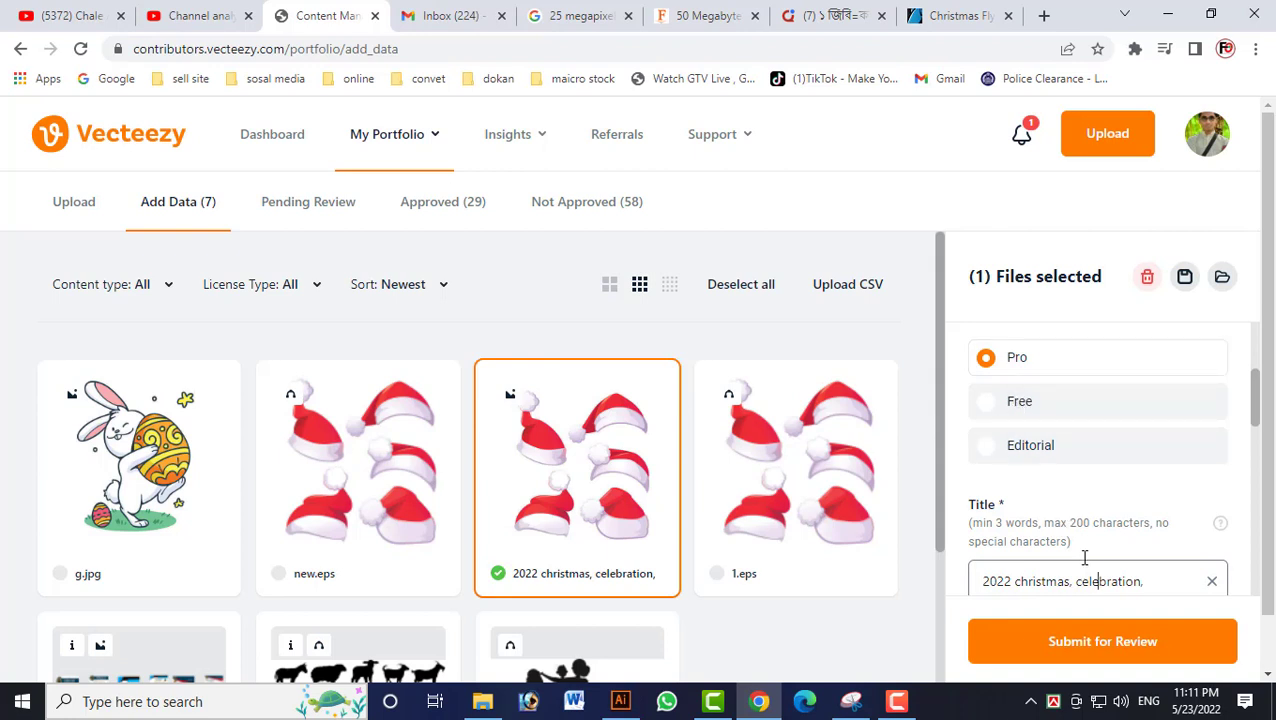
scroll(1078, 520, "down", 2)
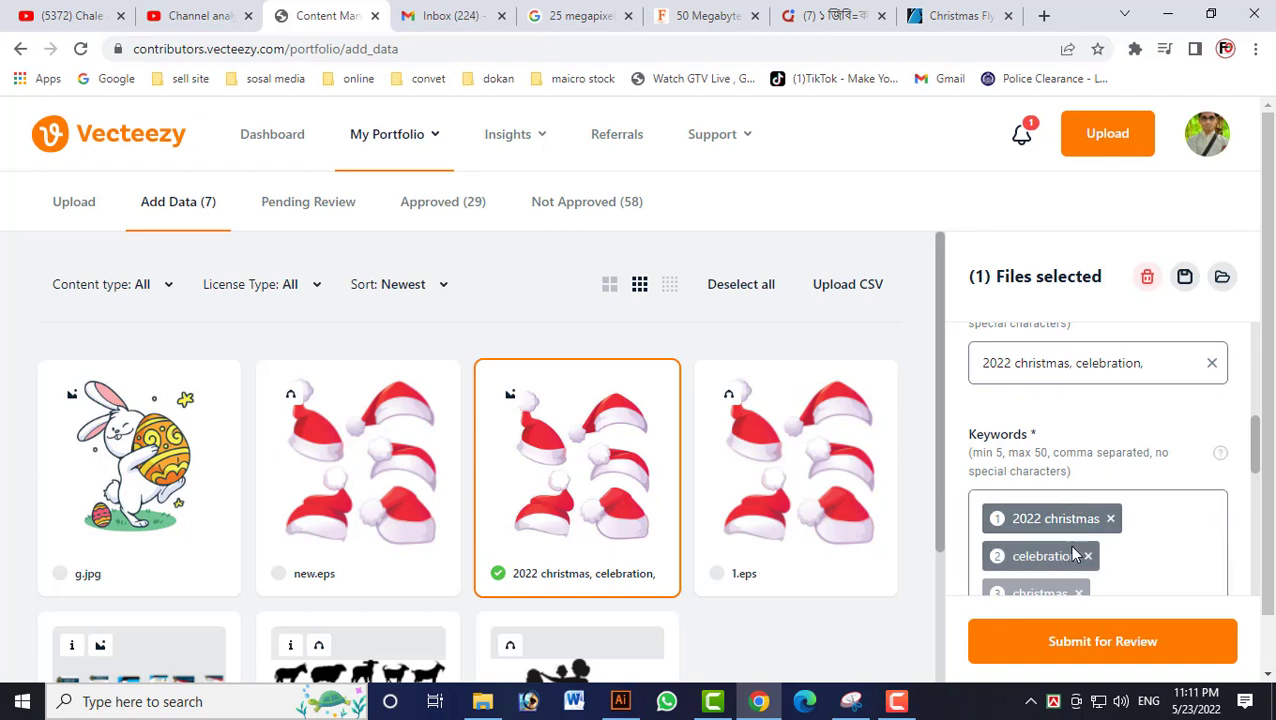
left_click(1106, 650)
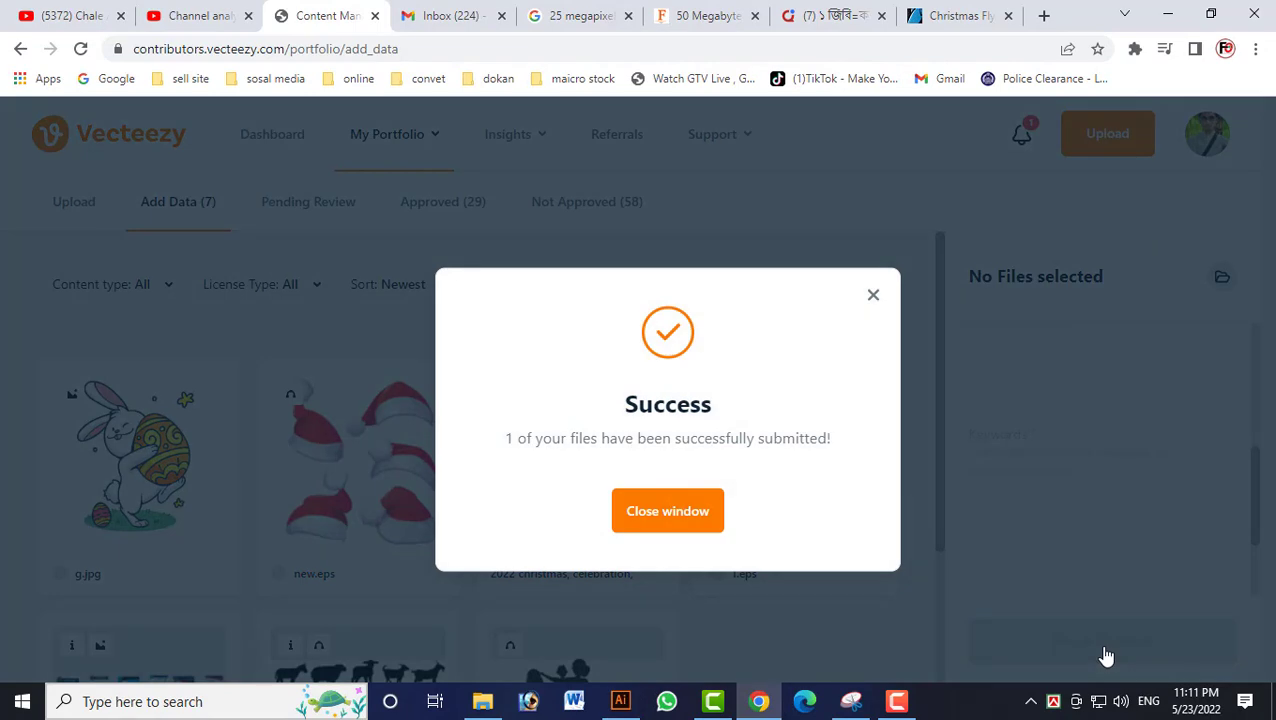
left_click(662, 524)
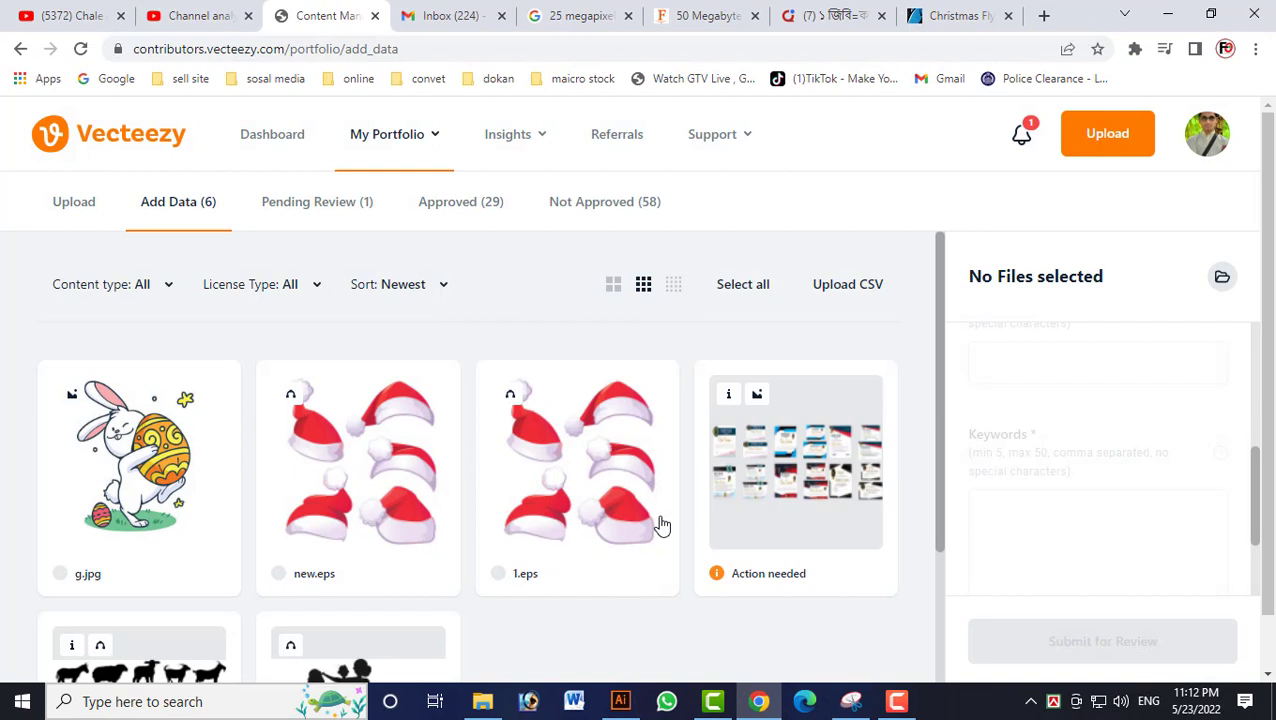
Open the Pending Review page, accept leaving the unsaved changes, and view the submitted hats image.
left_click(306, 212)
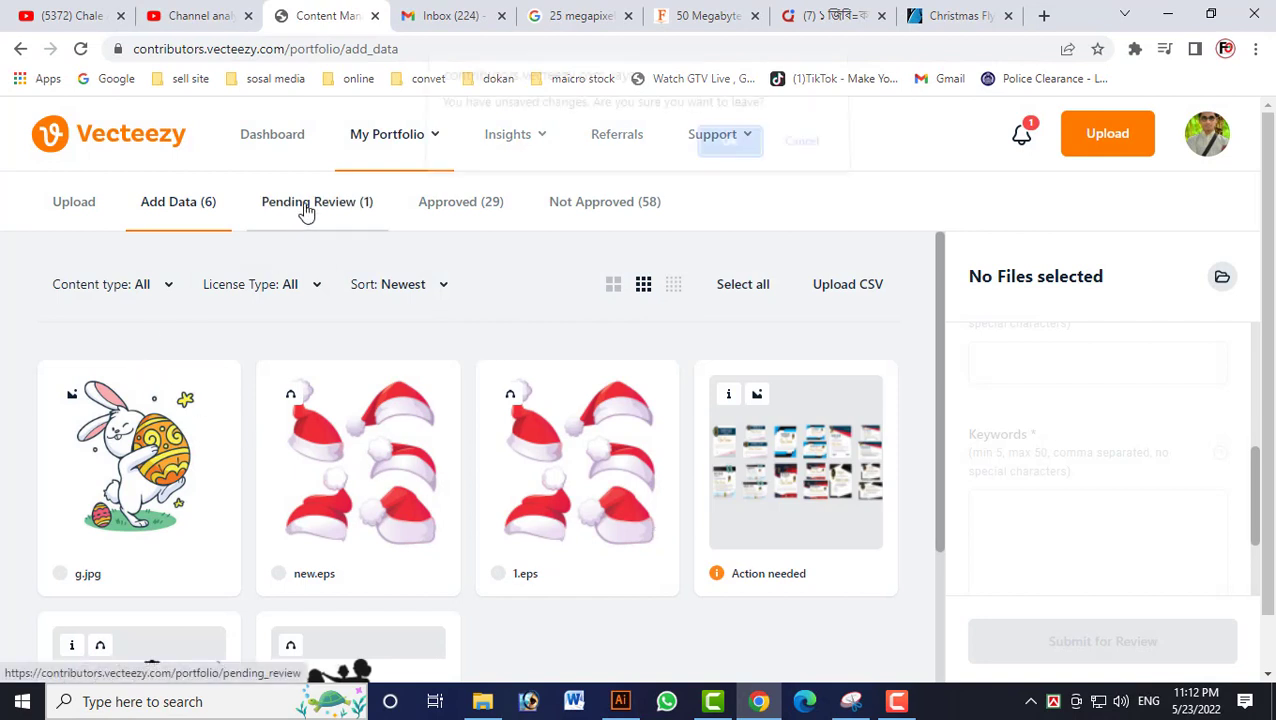
left_click(716, 160)
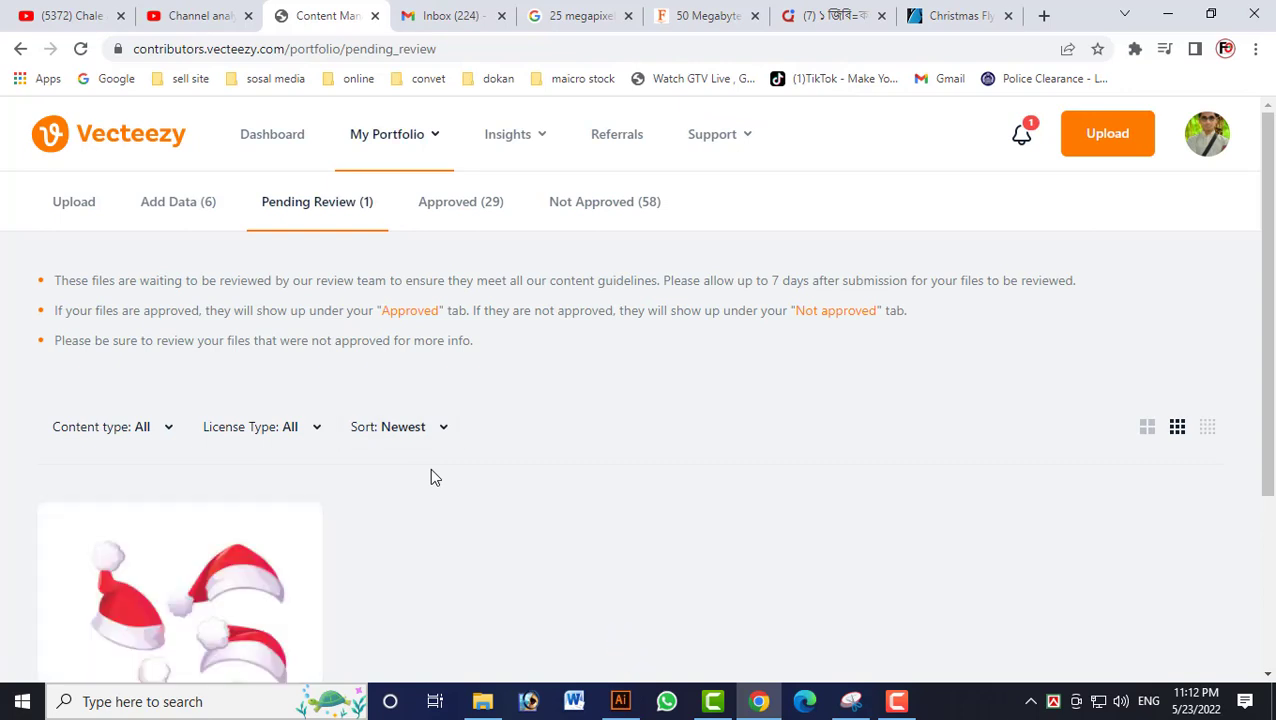
scroll(396, 546, "down", 2)
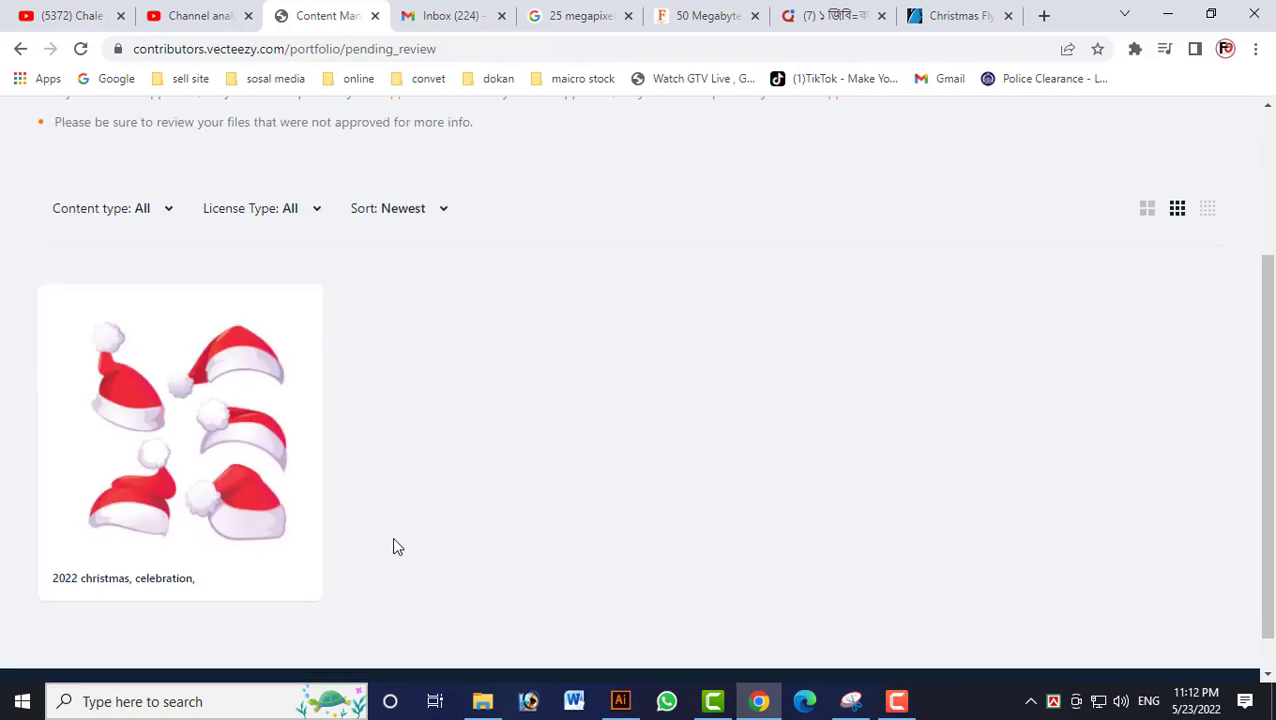